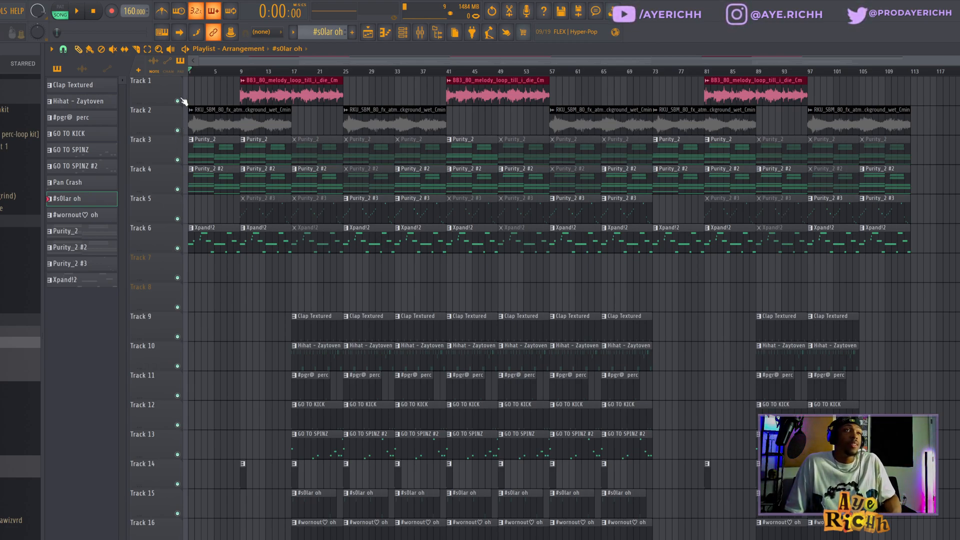
# Solo the atmosphere sample track and play the arrangement
pyautogui.keyDown('ctrl'); pyautogui.click(178, 100); pyautogui.keyUp('ctrl')
pyautogui.click(177, 131)
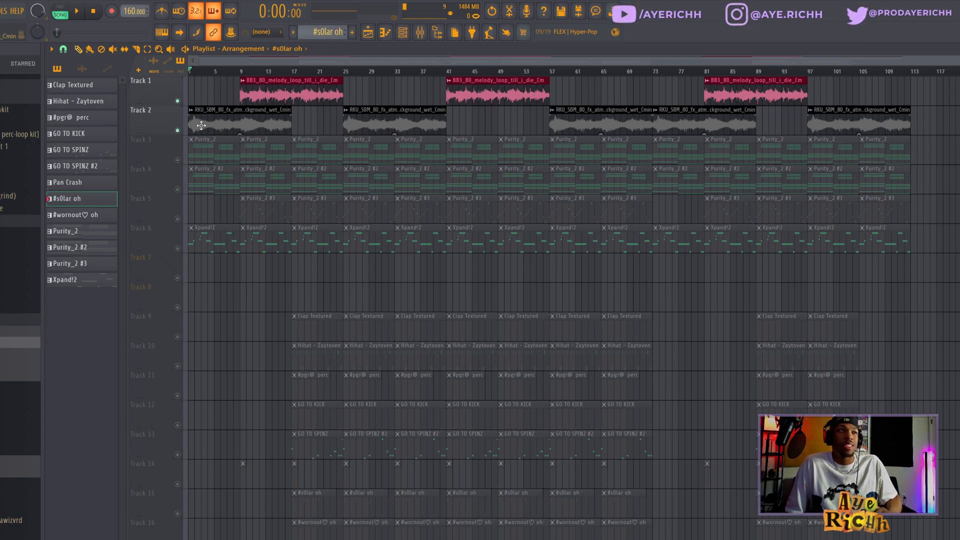
pyautogui.keyDown('ctrl'); pyautogui.click(178, 131); pyautogui.keyUp('ctrl')
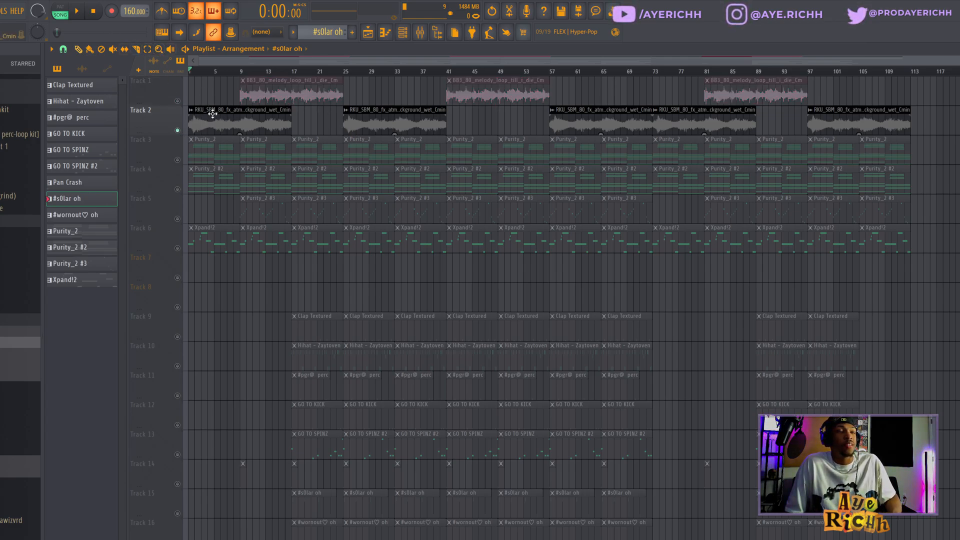
pyautogui.press('space')
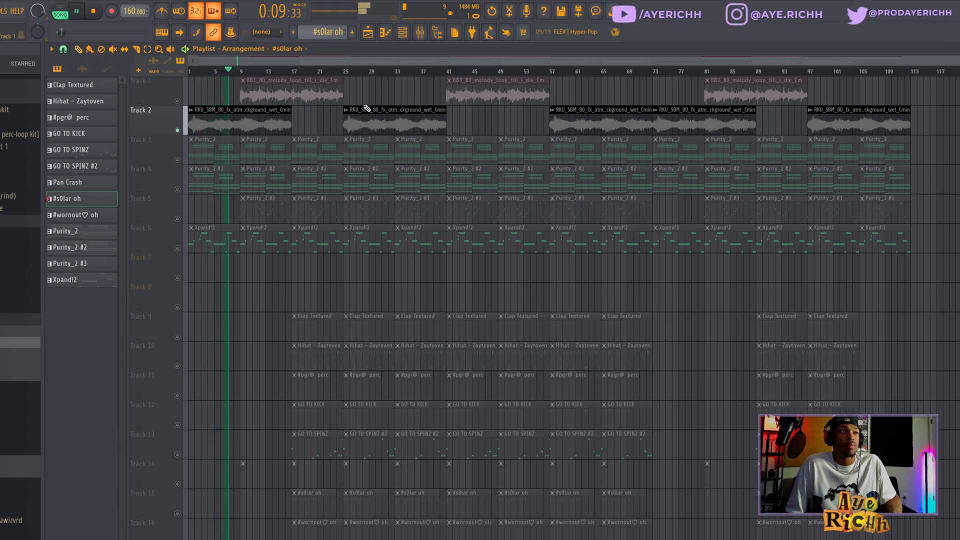
# Open PanCake2 on the atmosphere mixer insert, reshape its pan curve wider, then close the plugin and mixer
pyautogui.click(420, 32)
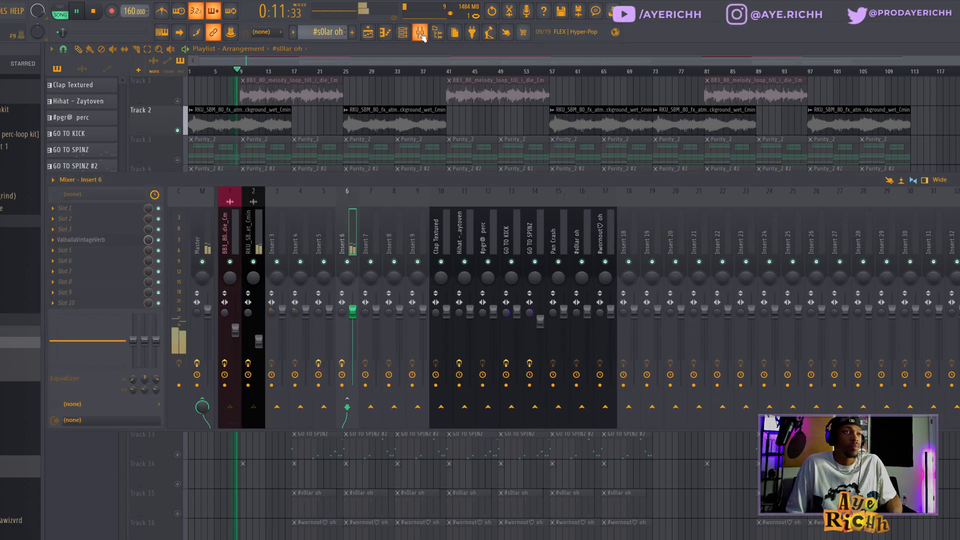
pyautogui.click(262, 221)
pyautogui.click(129, 240)
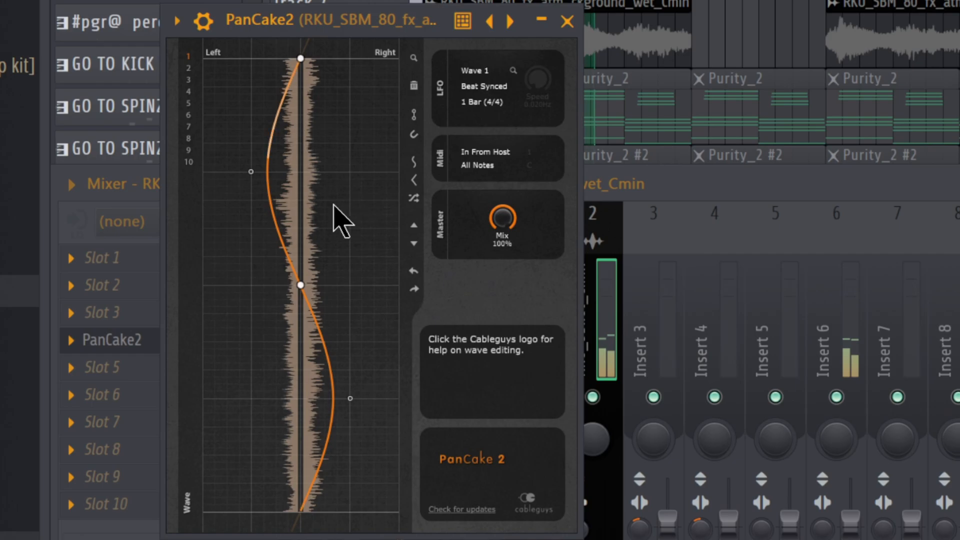
pyautogui.moveTo(250, 171); pyautogui.dragTo(216, 173)
pyautogui.moveTo(350, 399); pyautogui.dragTo(376, 400)
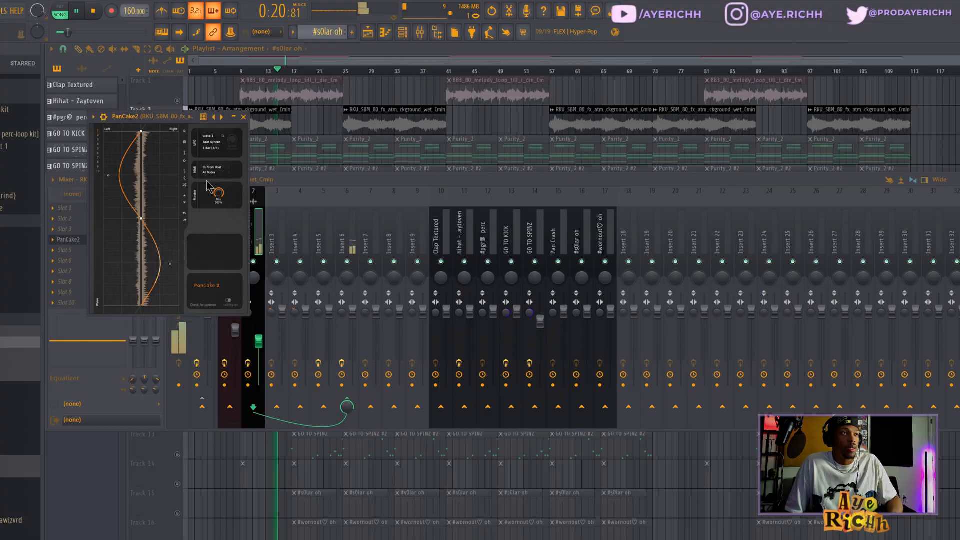
pyautogui.click(243, 117)
pyautogui.press('F9')
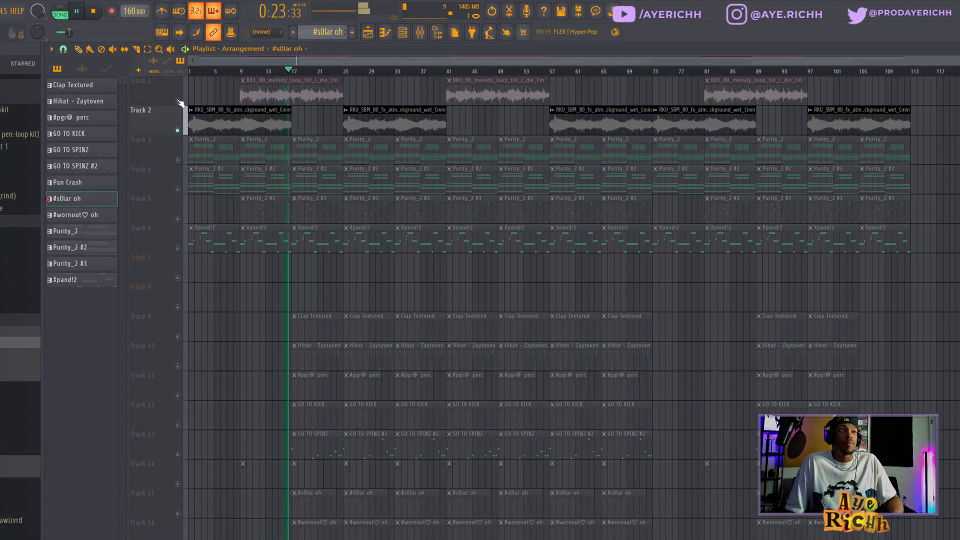
# Solo the melody loop track and play it from bar 9
pyautogui.click(243, 79)
pyautogui.press('space')
pyautogui.click(242, 71)
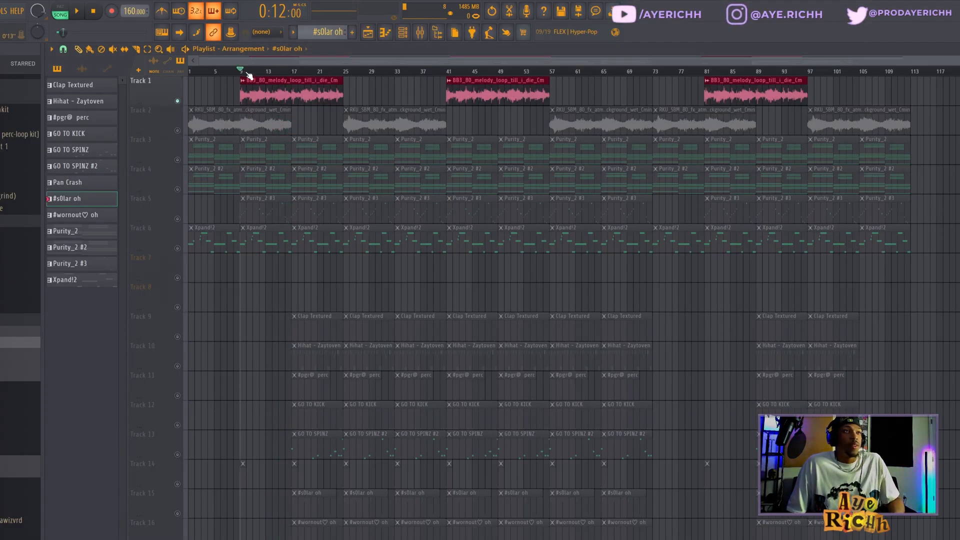
pyautogui.scroll(5, 240, 73)
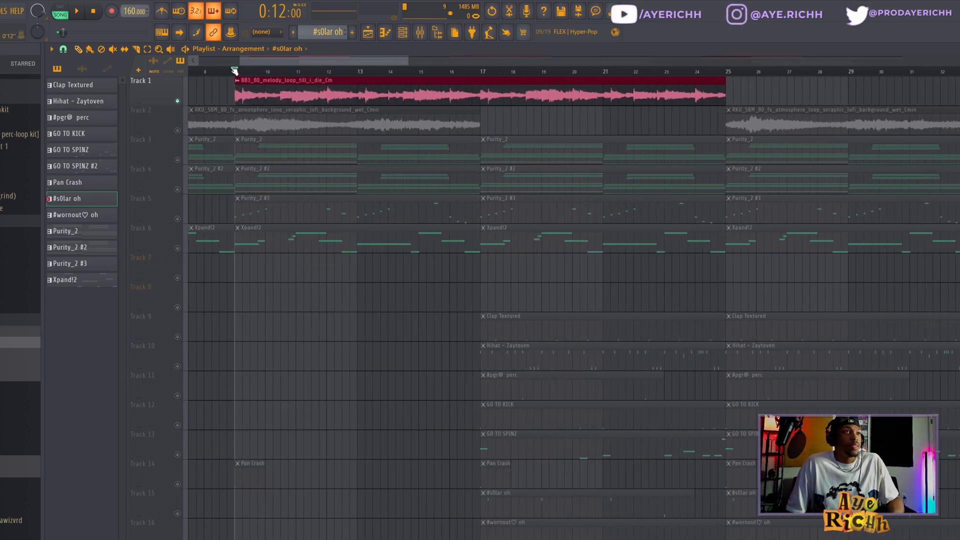
pyautogui.click(232, 70)
pyautogui.click(234, 71)
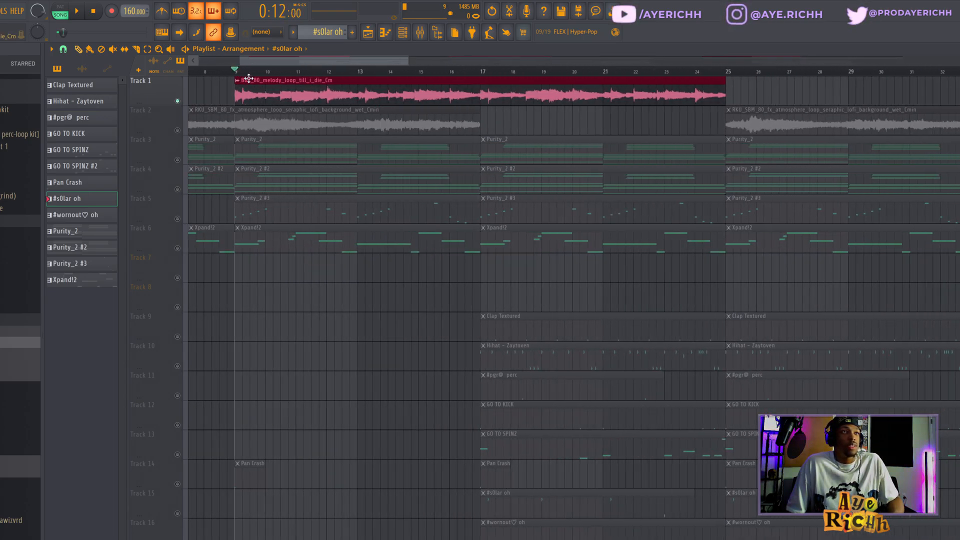
pyautogui.press('space')
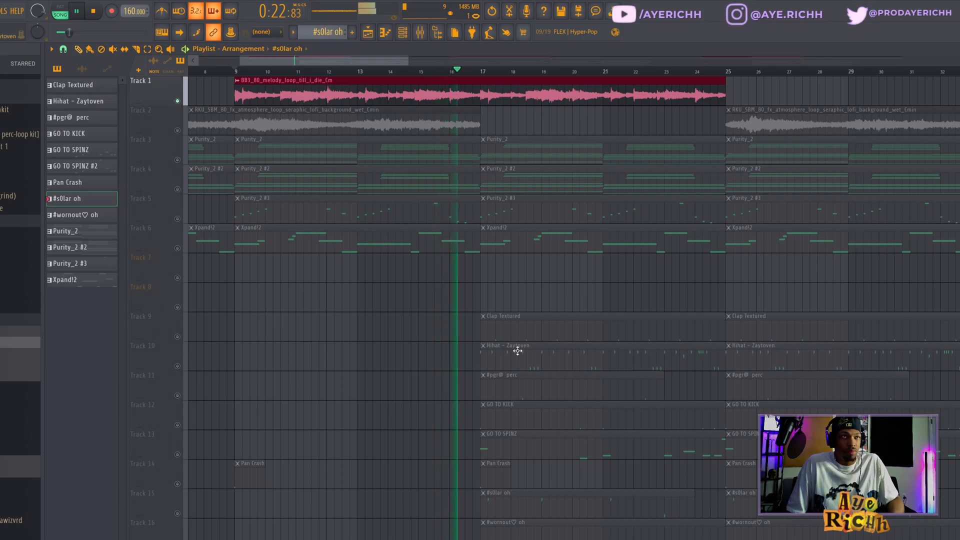
pyautogui.scroll(-3, 545, 281)
pyautogui.scroll(-1, 547, 283)
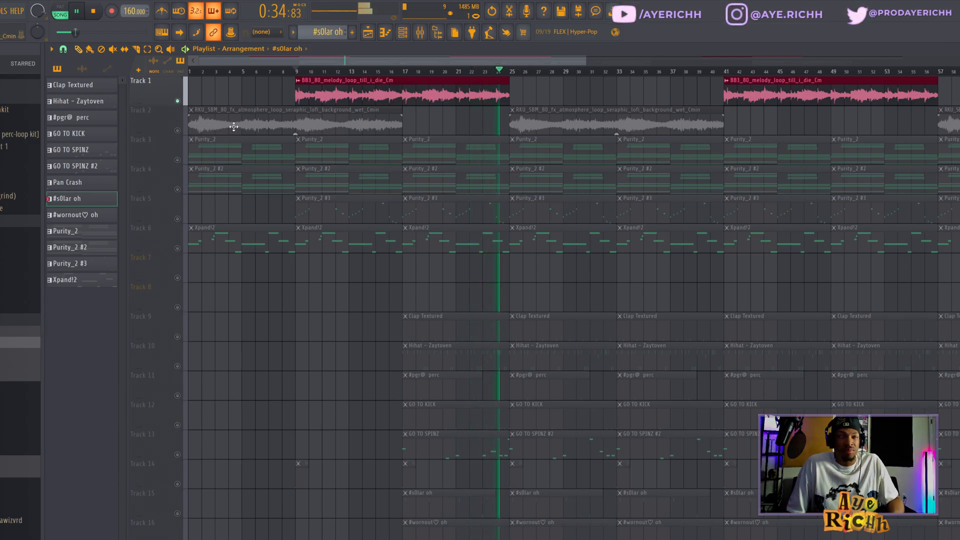
pyautogui.press('space')
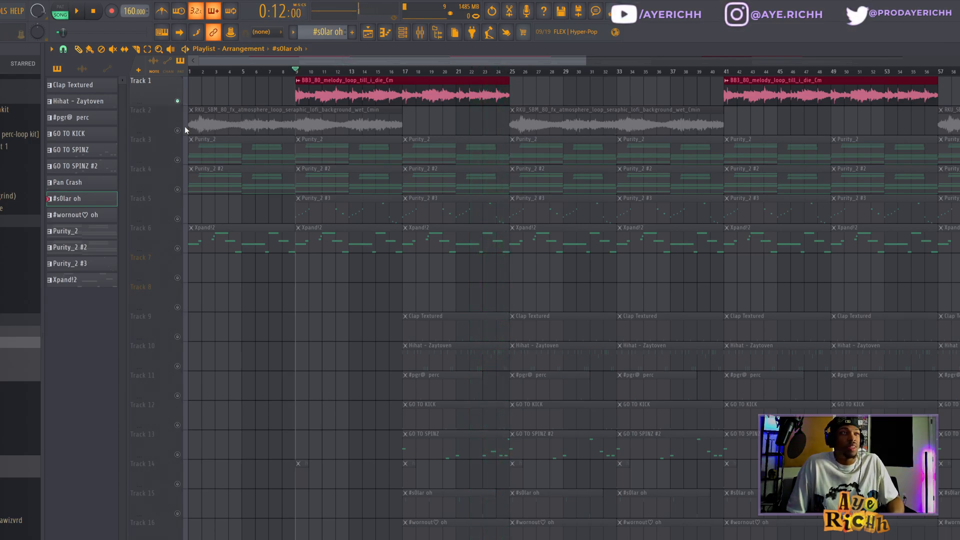
# Unsolo all tracks and open the Purity_2 chord pattern in the piano roll
pyautogui.keyDown('ctrl'); pyautogui.click(177, 101); pyautogui.keyUp('ctrl')
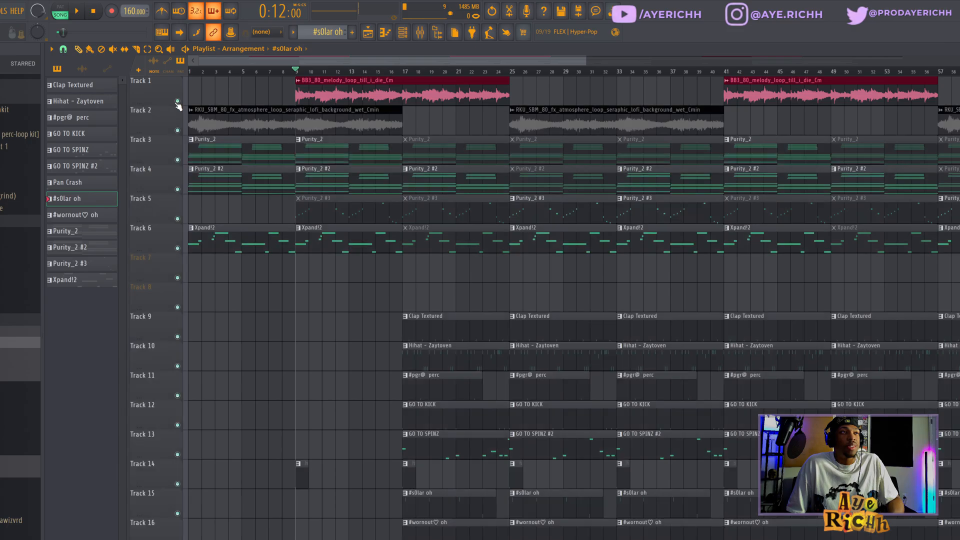
pyautogui.scroll(-2, 222, 152)
pyautogui.doubleClick(216, 155)
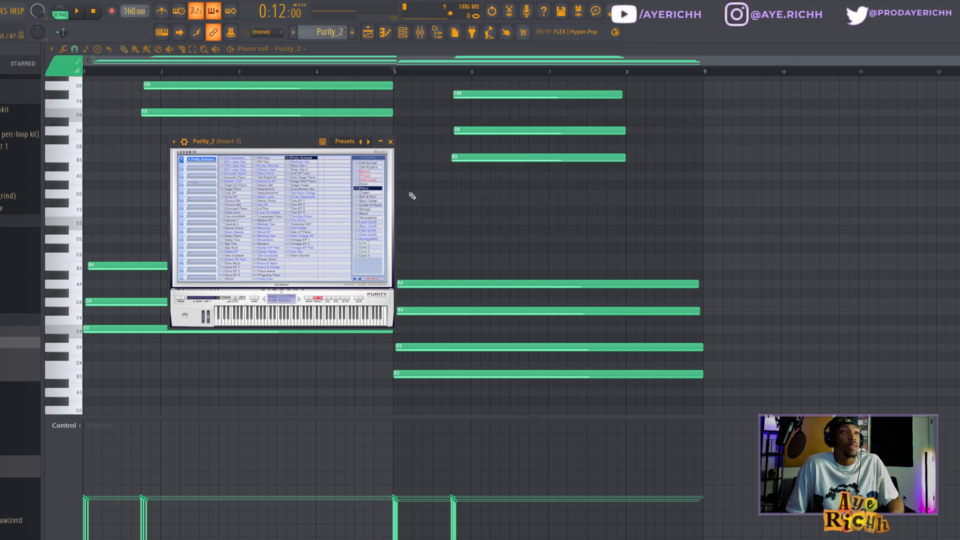
pyautogui.press('Escape')
pyautogui.scroll(1, 525, 208)
pyautogui.scroll(-7, 504, 227)
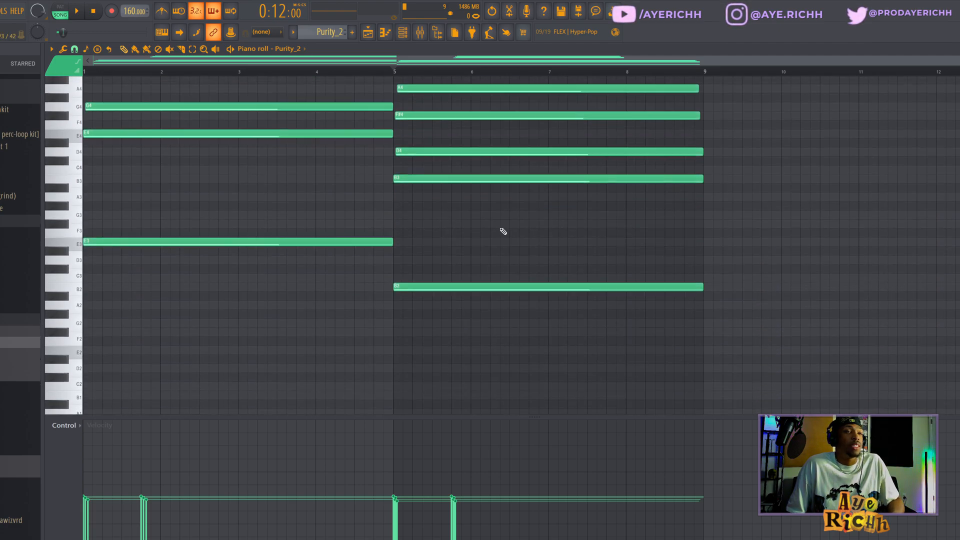
# Examine the Purity_2 chord voicings across the piano roll
pyautogui.moveTo(212, 129); pyautogui.dragTo(223, 368)
pyautogui.moveTo(317, 135); pyautogui.dragTo(323, 368)
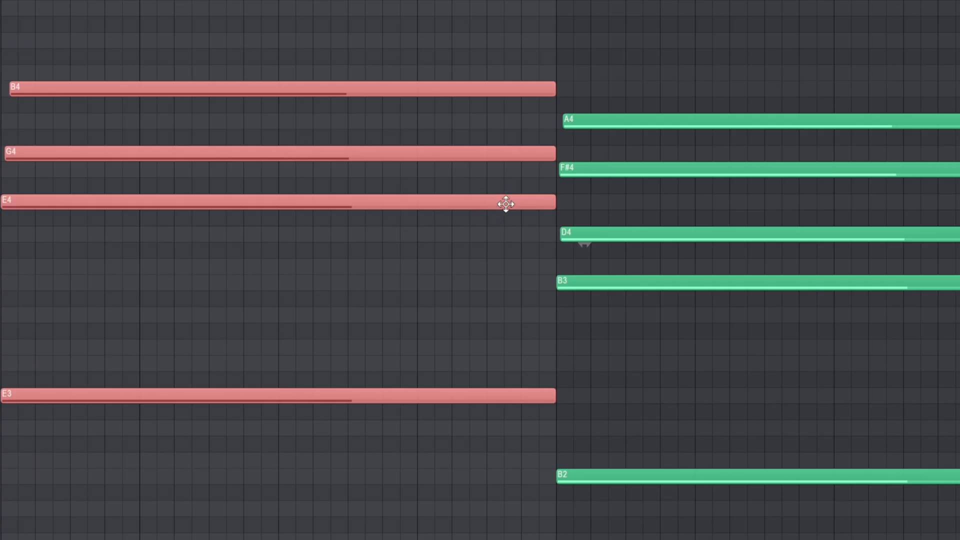
pyautogui.keyDown('ctrl'); pyautogui.click(359, 231); pyautogui.keyUp('ctrl')
pyautogui.moveTo(373, 208); pyautogui.dragTo(377, 225)
pyautogui.moveTo(378, 307); pyautogui.dragTo(382, 360)
pyautogui.moveTo(536, 446); pyautogui.dragTo(537, 446)
pyautogui.moveTo(561, 420); pyautogui.dragTo(585, 468)
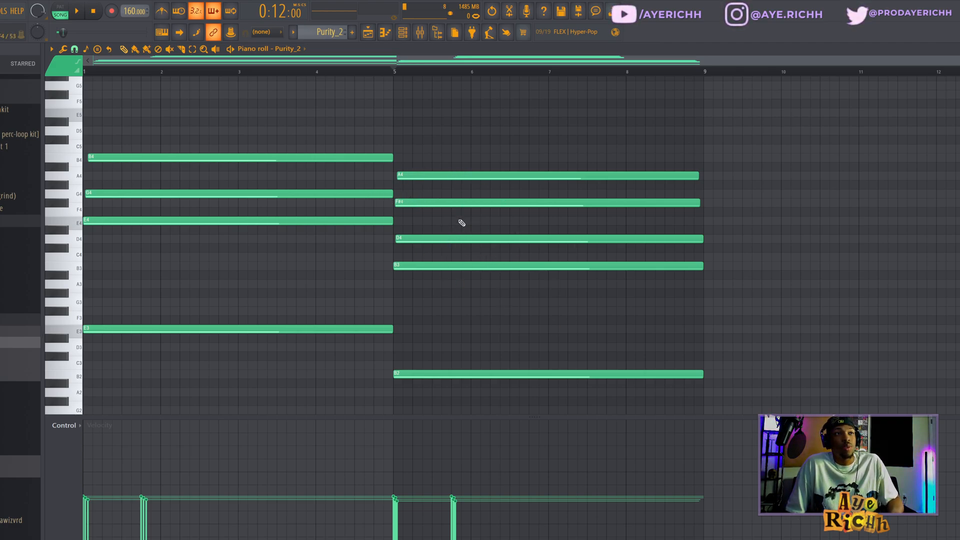
pyautogui.scroll(3, 231, 88)
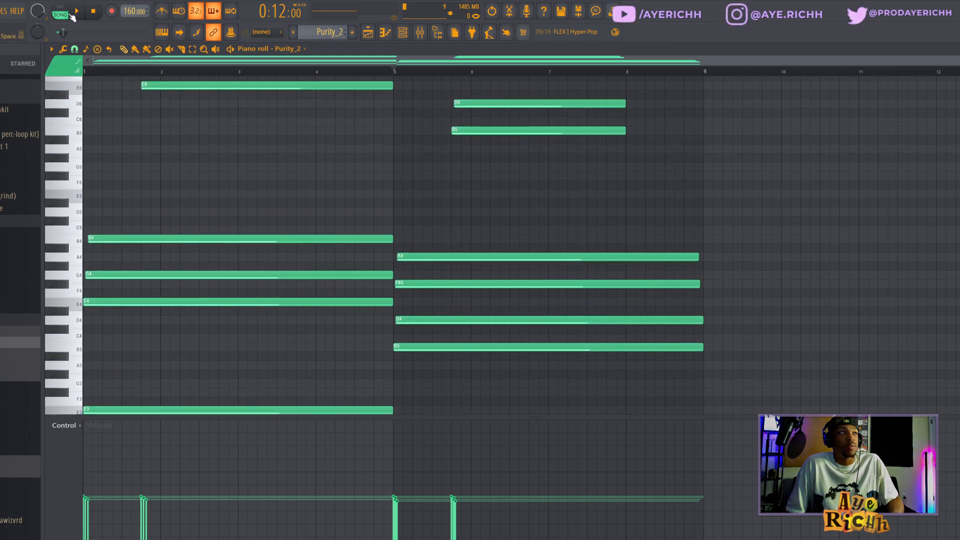
# Switch to pattern mode and play the Purity_2 chords
pyautogui.click(75, 14)
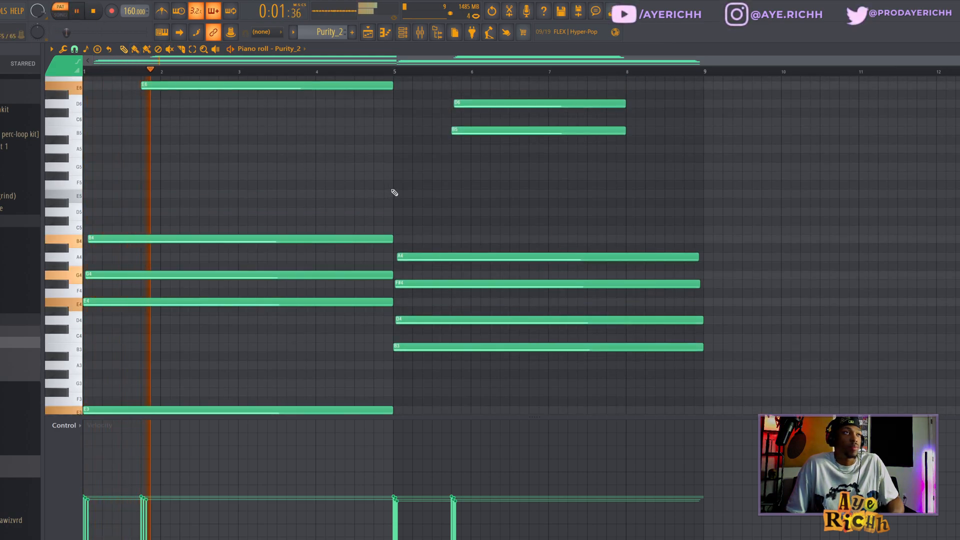
pyautogui.scroll(3, 388, 215)
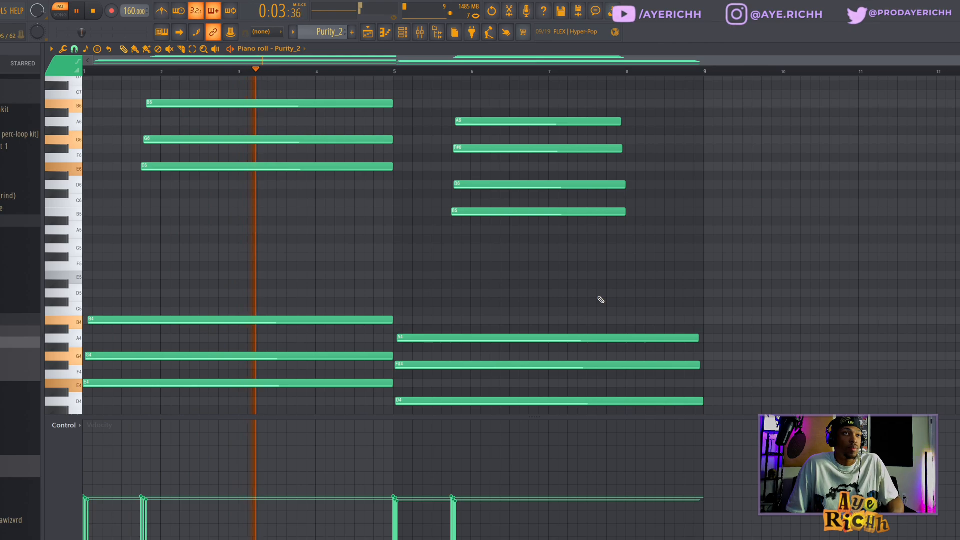
pyautogui.scroll(-4, 602, 298)
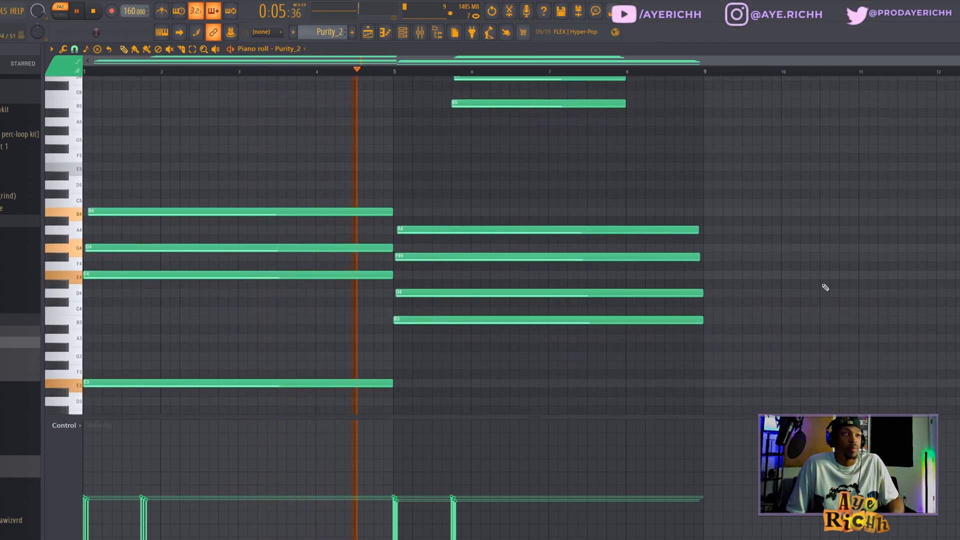
pyautogui.scroll(-2, 500, 245)
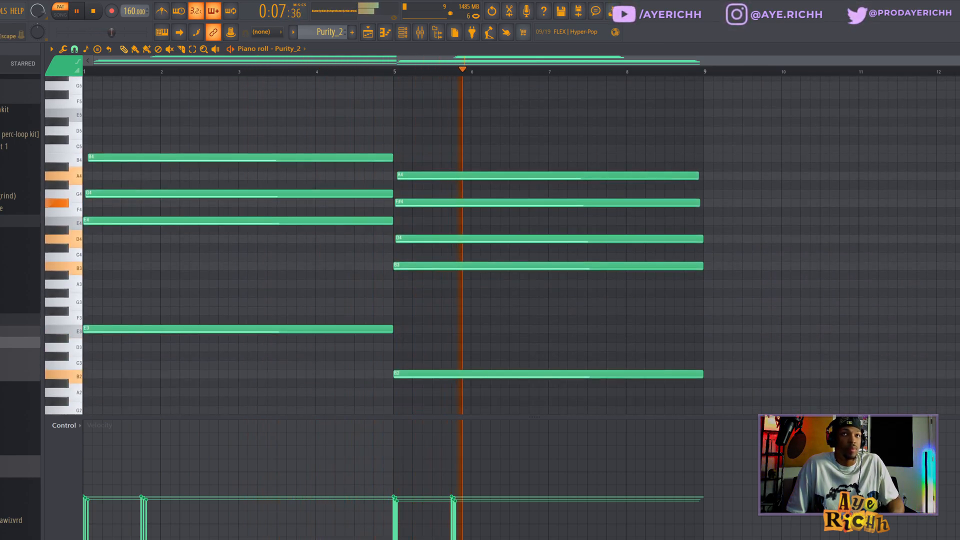
pyautogui.scroll(-3, 868, 124)
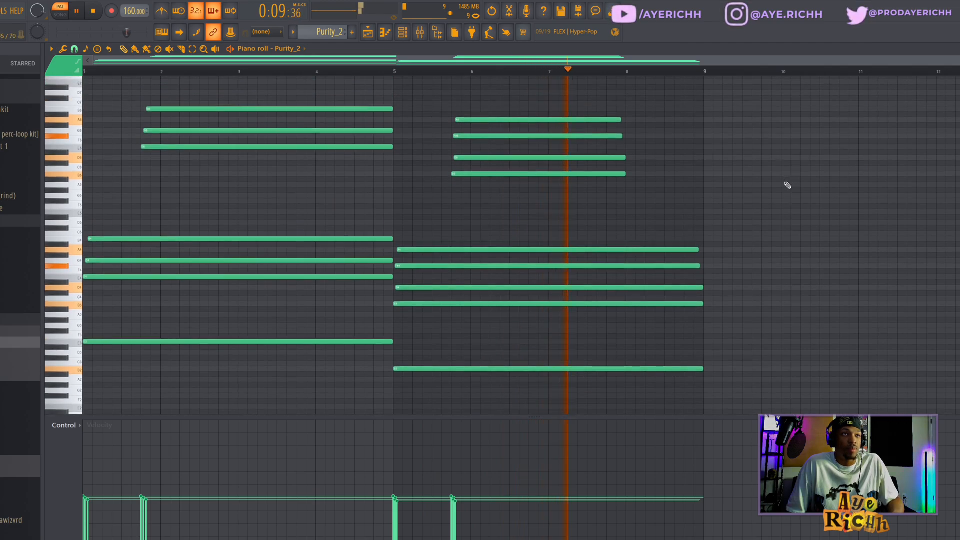
pyautogui.press('space')
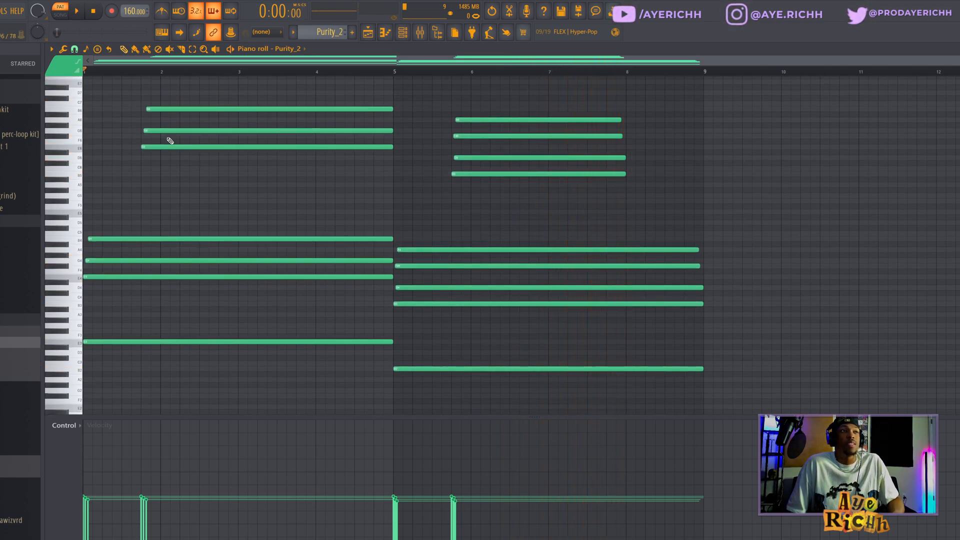
# Try to drag the top three chord notes and delete the misplaced copies
pyautogui.moveTo(143, 224); pyautogui.dragTo(142, 144)
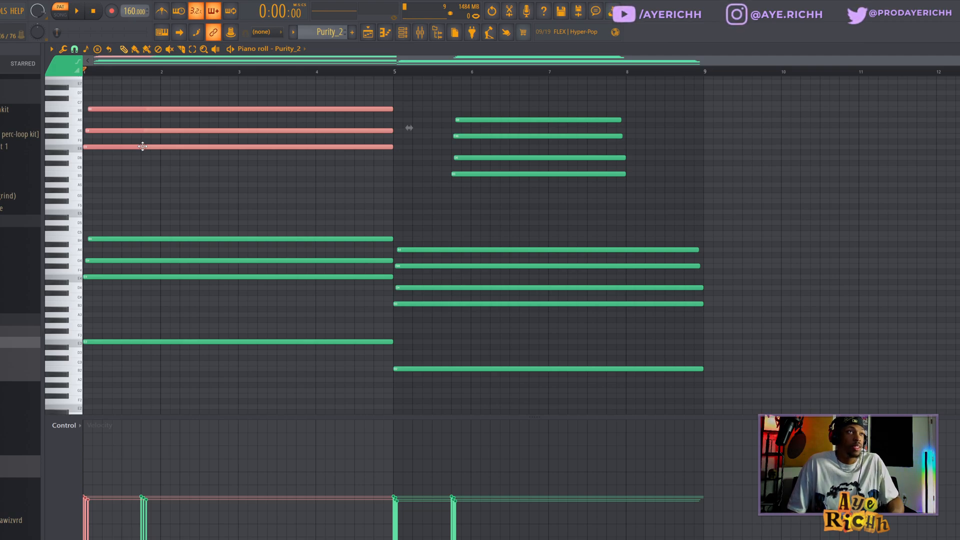
pyautogui.moveTo(137, 146); pyautogui.dragTo(200, 196)
pyautogui.rightClick(202, 194)
pyautogui.rightClick(203, 178)
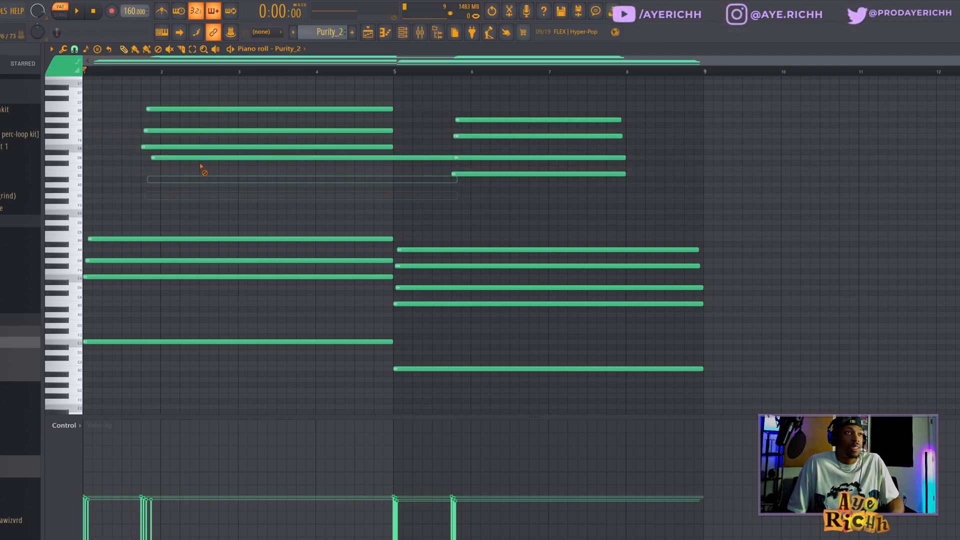
pyautogui.rightClick(204, 156)
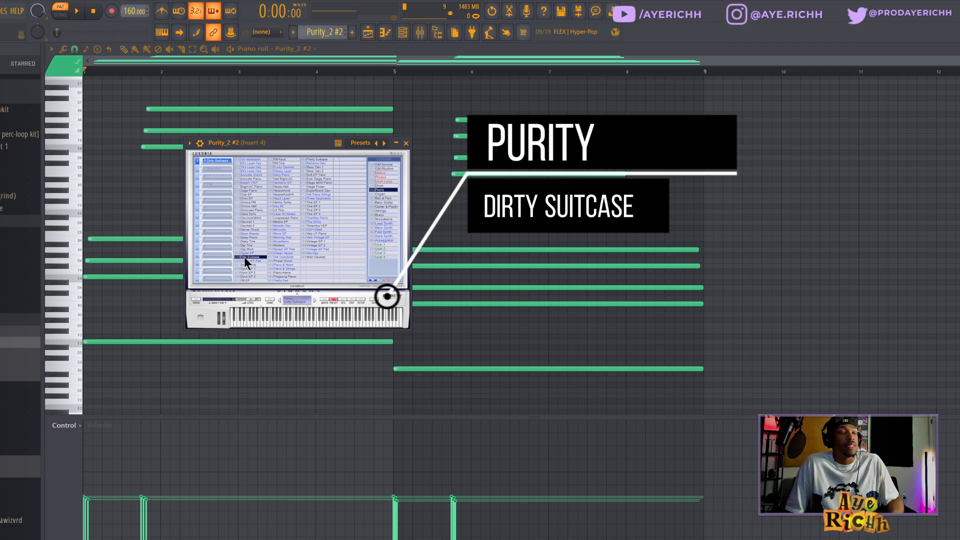
pyautogui.rightClick(425, 193)
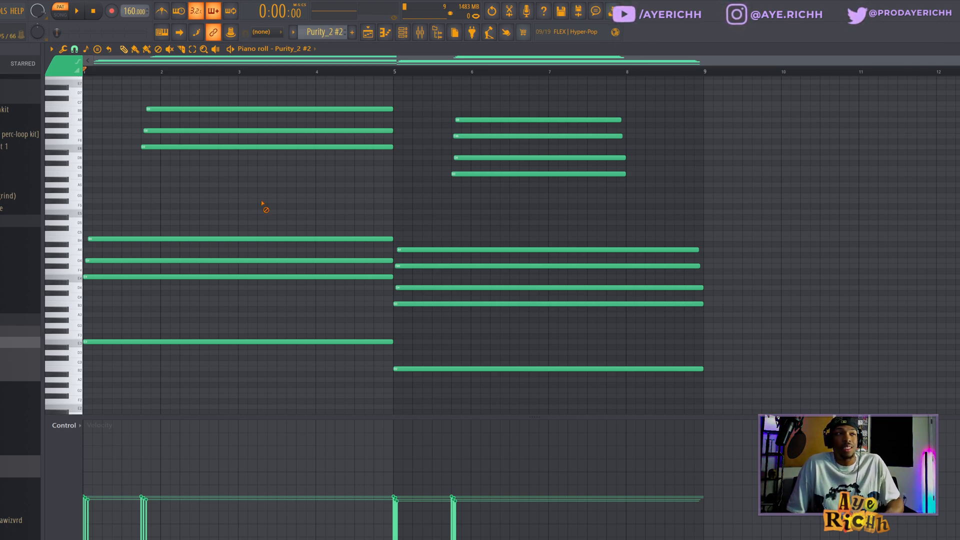
# Play the Purity_2 #2 pattern and zoom in on its chords
pyautogui.press('space')
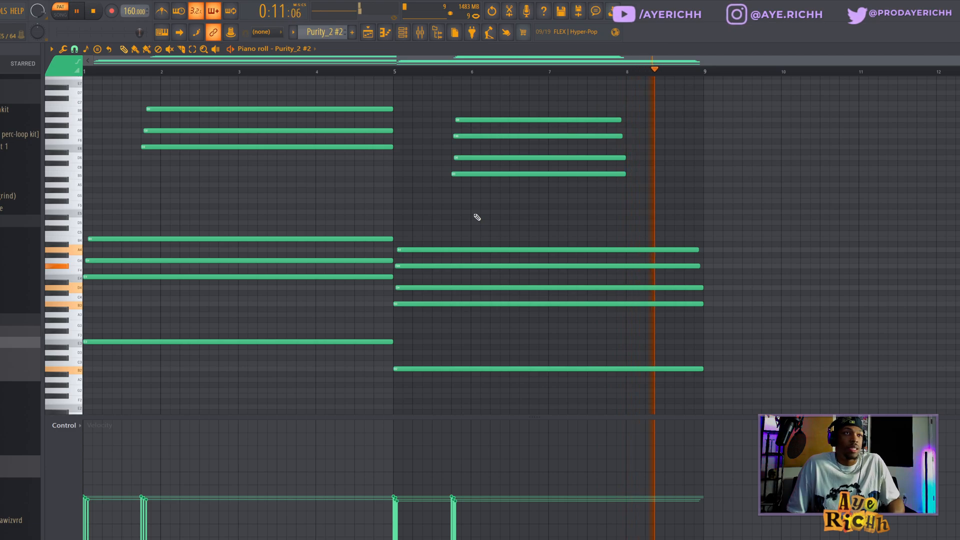
pyautogui.press('space')
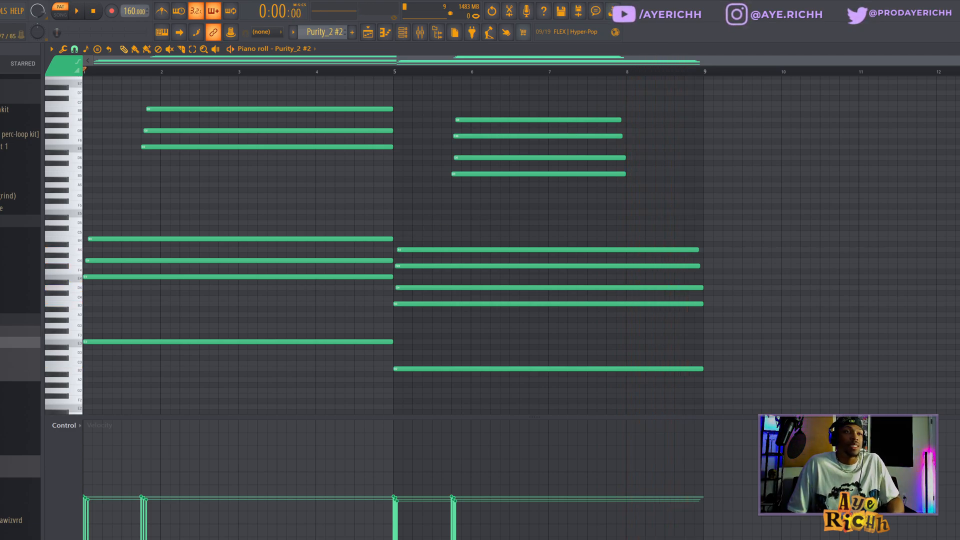
pyautogui.scroll(2, 515, 249)
pyautogui.scroll(5, 395, 330)
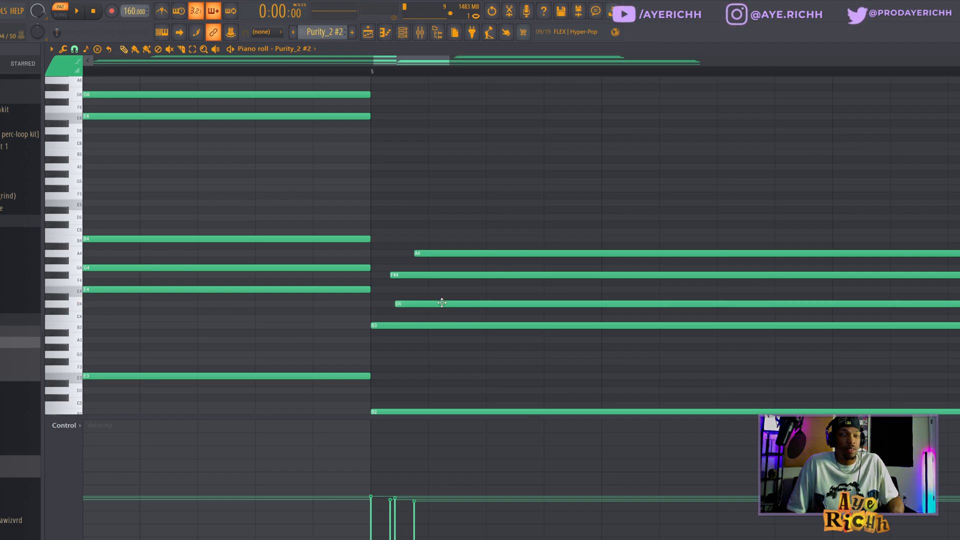
pyautogui.scroll(-6, 370, 252)
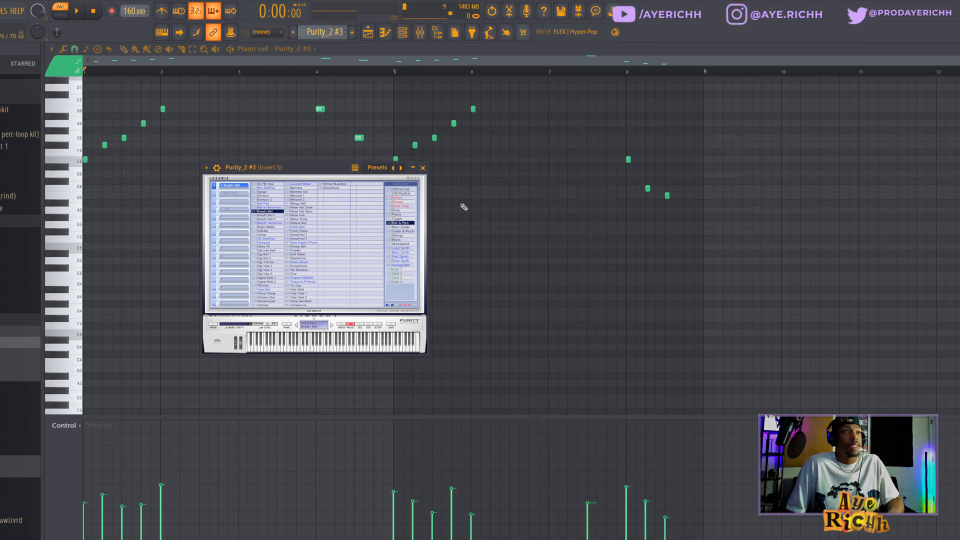
# Select the last three notes of the Purity_2 #3 melody and play the pattern
pyautogui.press('Escape')
pyautogui.scroll(5, 427, 277)
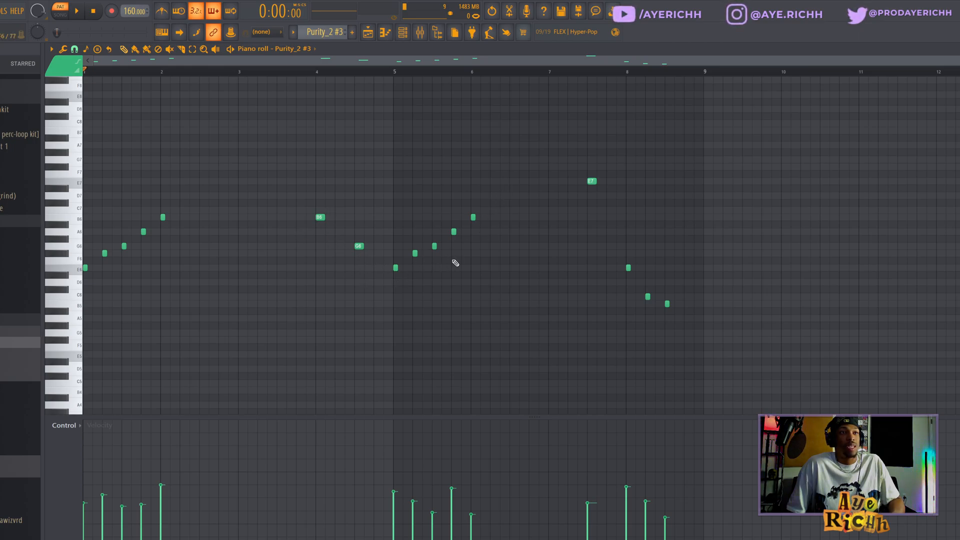
pyautogui.moveTo(604, 260); pyautogui.dragTo(868, 367)
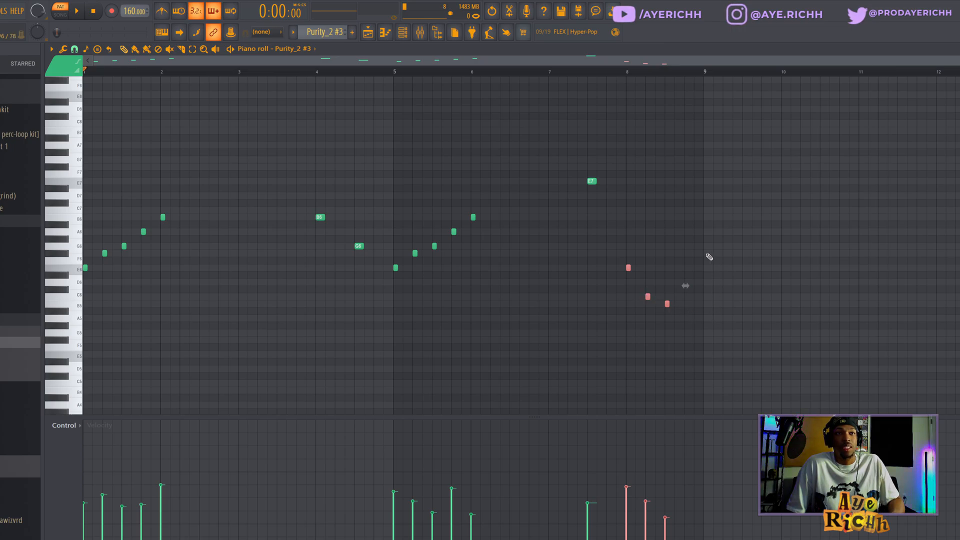
pyautogui.press('space')
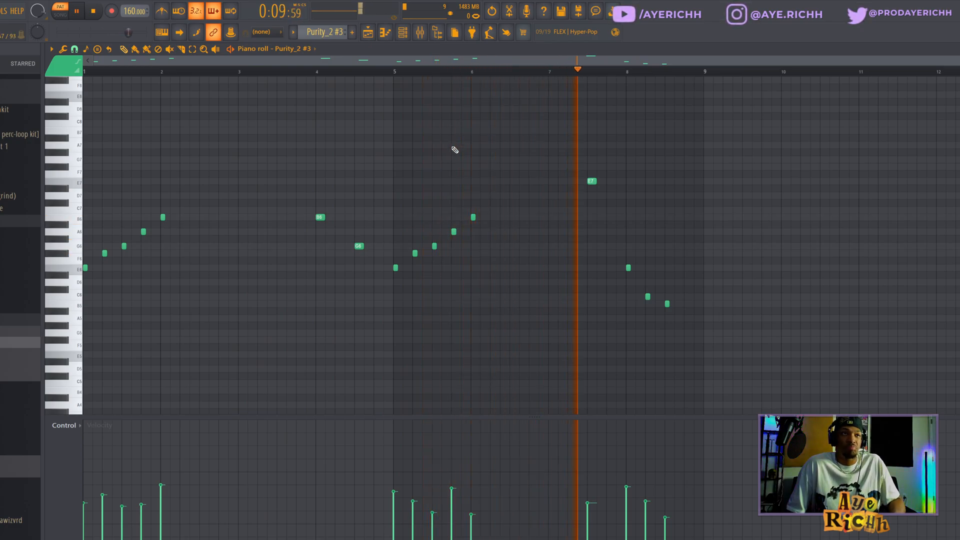
# Stop playback and open the Purity_2 #3 insert in the mixer to inspect its Portal and Fruity Delay 3 effects
pyautogui.press('space')
pyautogui.click(405, 36)
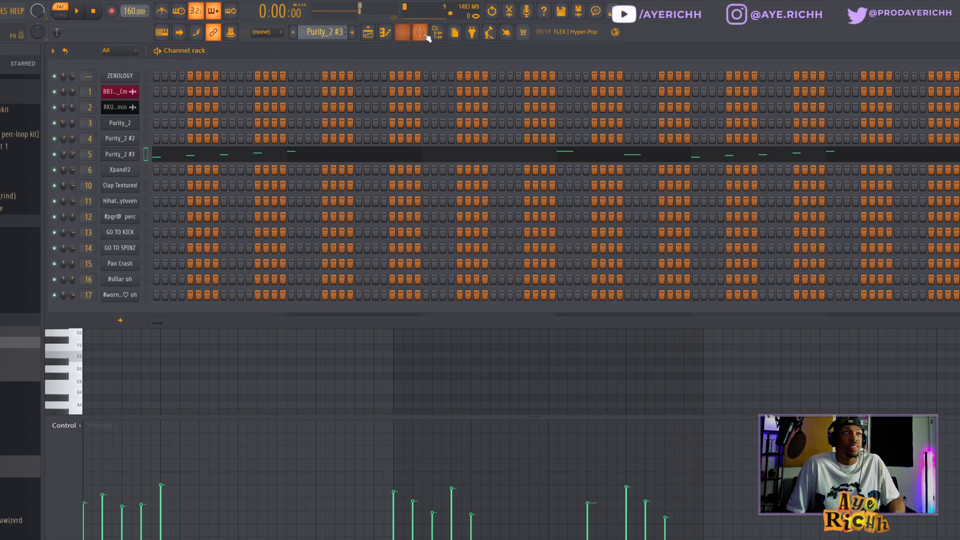
pyautogui.click(420, 33)
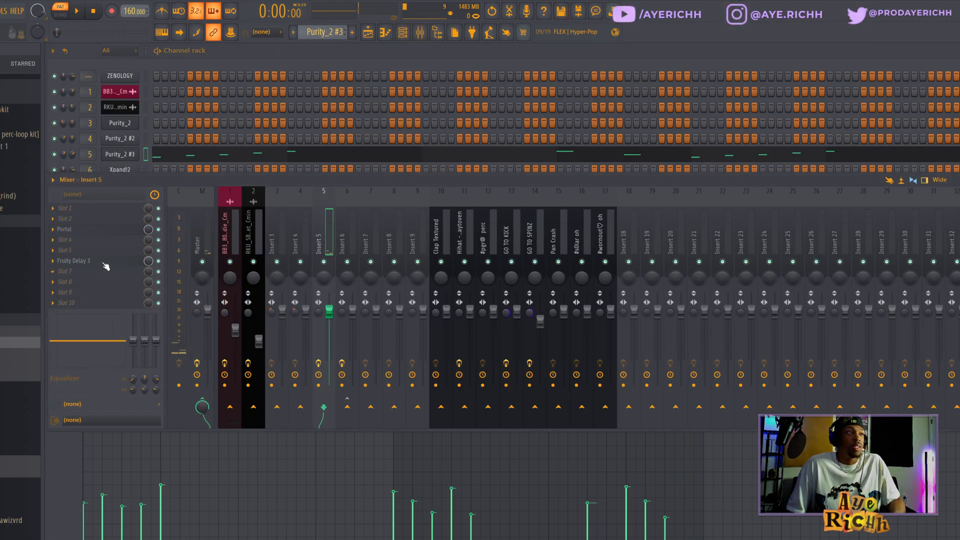
pyautogui.click(93, 230)
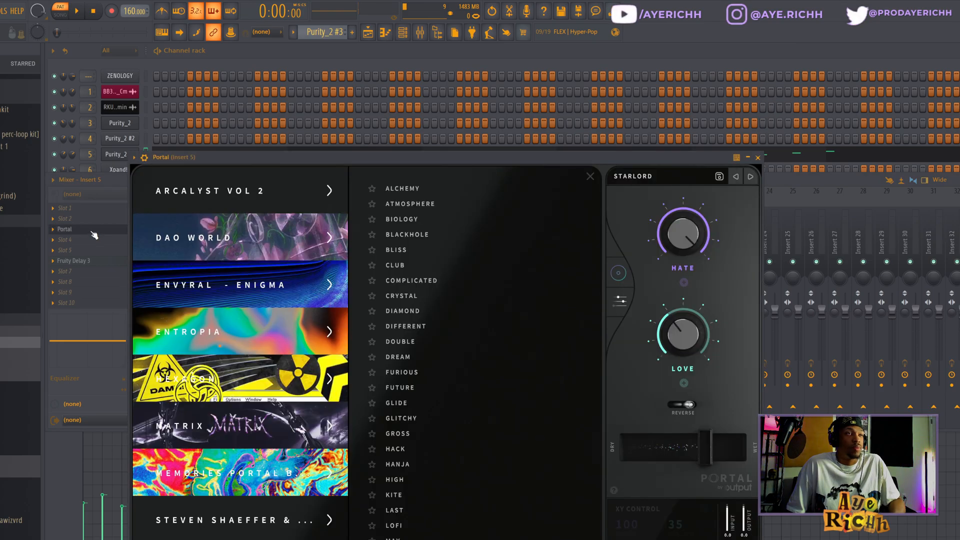
pyautogui.click(759, 157)
pyautogui.click(100, 262)
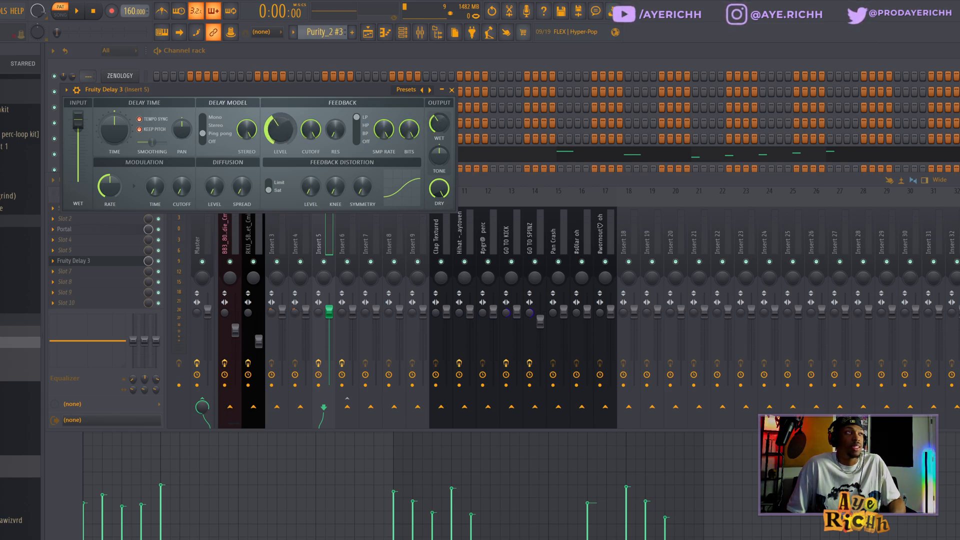
# Add Fruity parametric EQ 2 to an empty slot on insert 5 and load its 40Hz - 18kHz cut preset
pyautogui.click(67, 273)
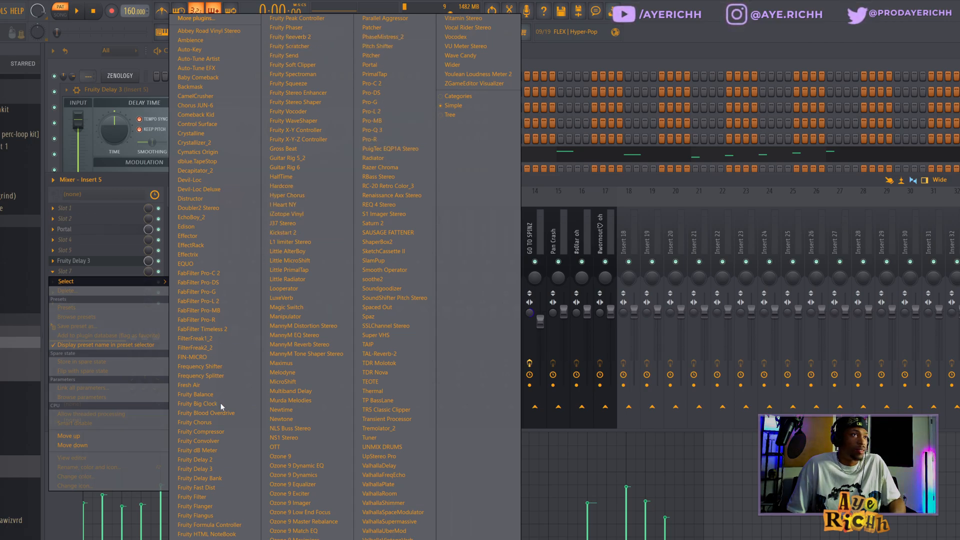
pyautogui.click(202, 539)
pyautogui.click(385, 103)
pyautogui.click(417, 169)
# Raise the EQ's low cut and lower its high cut while playing the pattern, then close the plugin windows
pyautogui.moveTo(221, 192); pyautogui.dragTo(198, 192)
pyautogui.press('space')
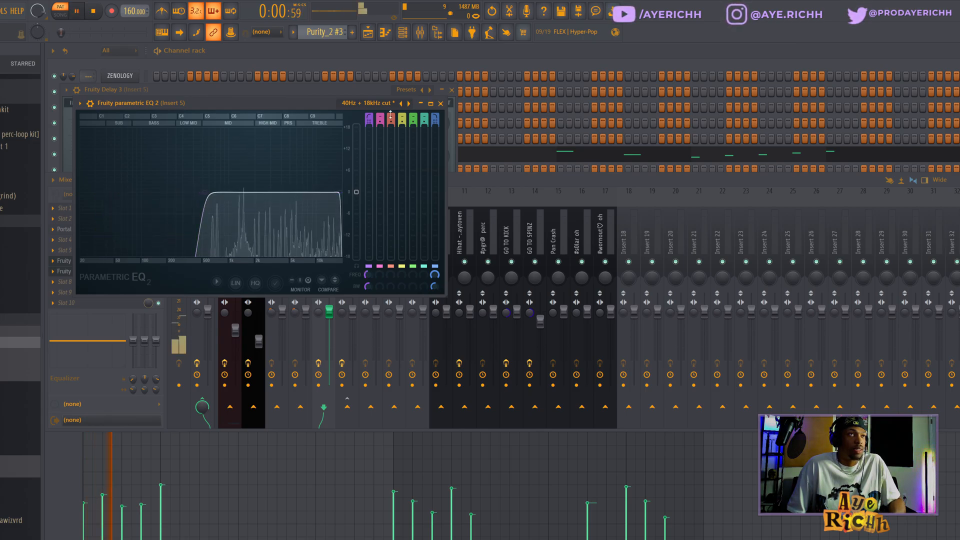
pyautogui.press('space')
pyautogui.moveTo(341, 192); pyautogui.dragTo(311, 194)
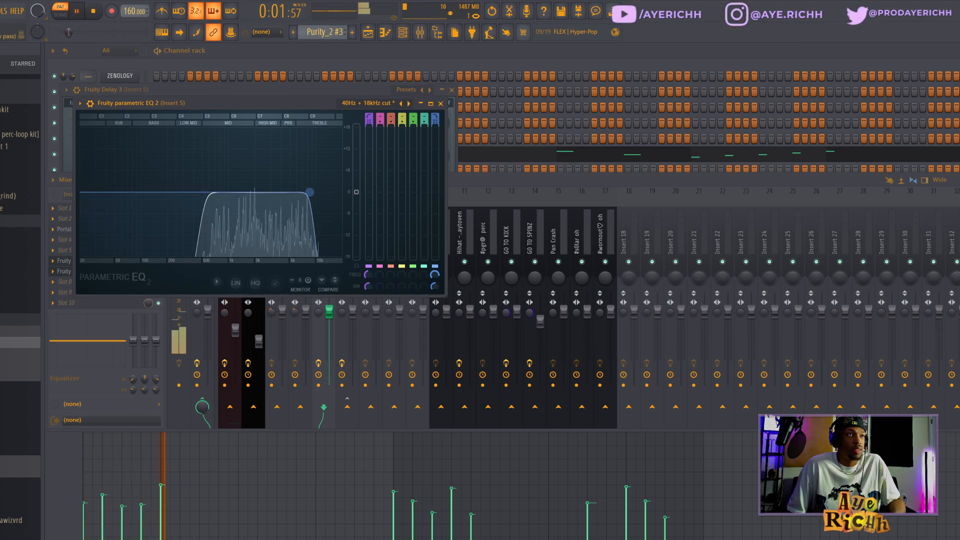
pyautogui.click(440, 103)
pyautogui.click(451, 91)
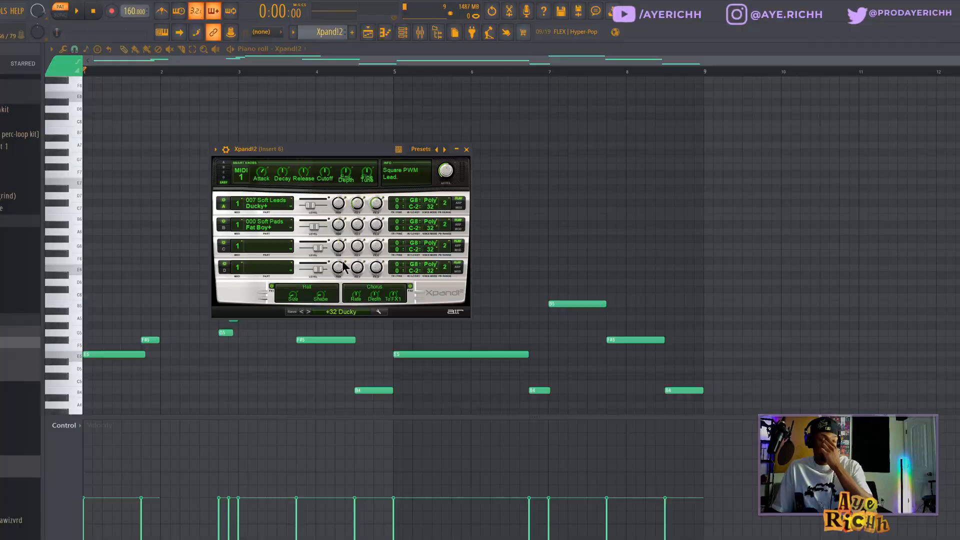
# Browse the Xpand!2 preset and part patch lists without changing the sound
pyautogui.click(338, 312)
pyautogui.moveTo(350, 384)
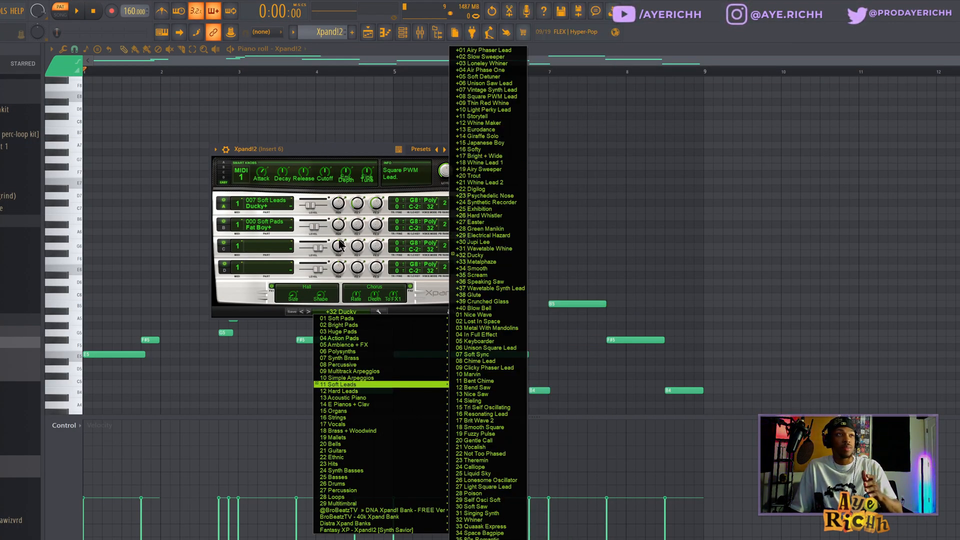
pyautogui.click(332, 310)
pyautogui.click(332, 310)
pyautogui.click(331, 311)
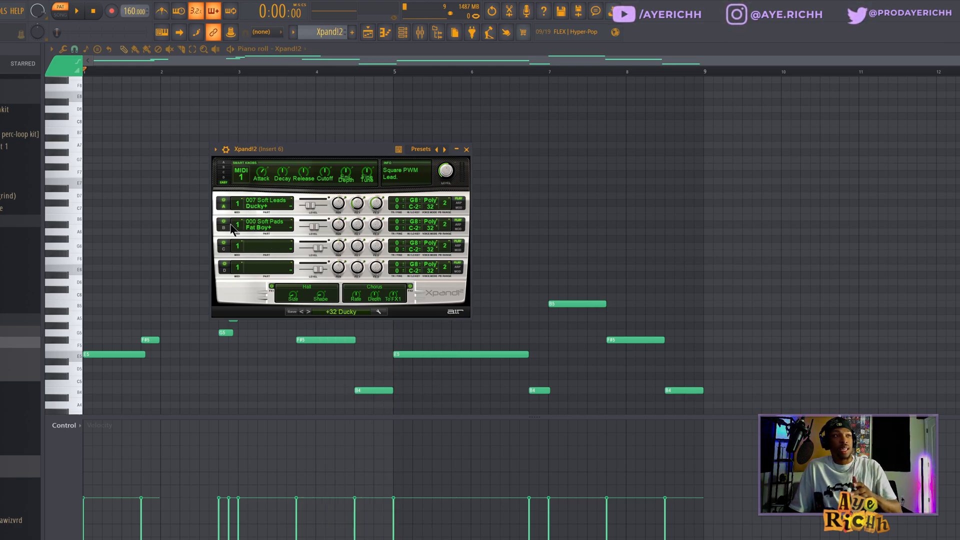
pyautogui.click(259, 249)
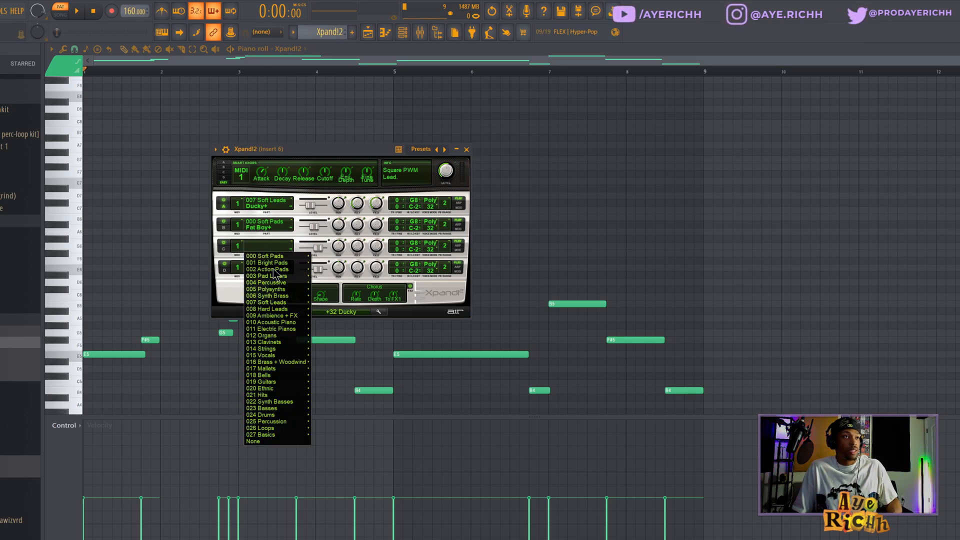
pyautogui.moveTo(272, 274)
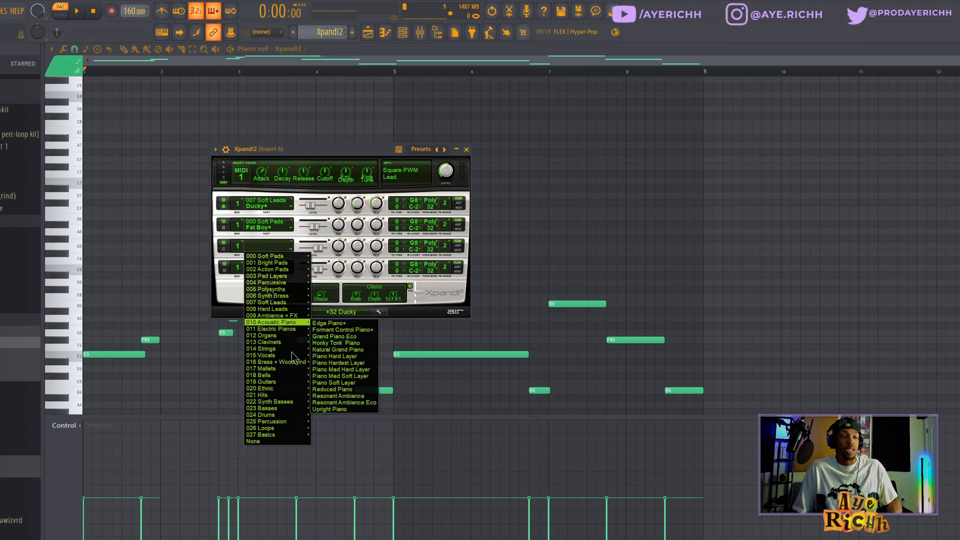
pyautogui.moveTo(293, 388)
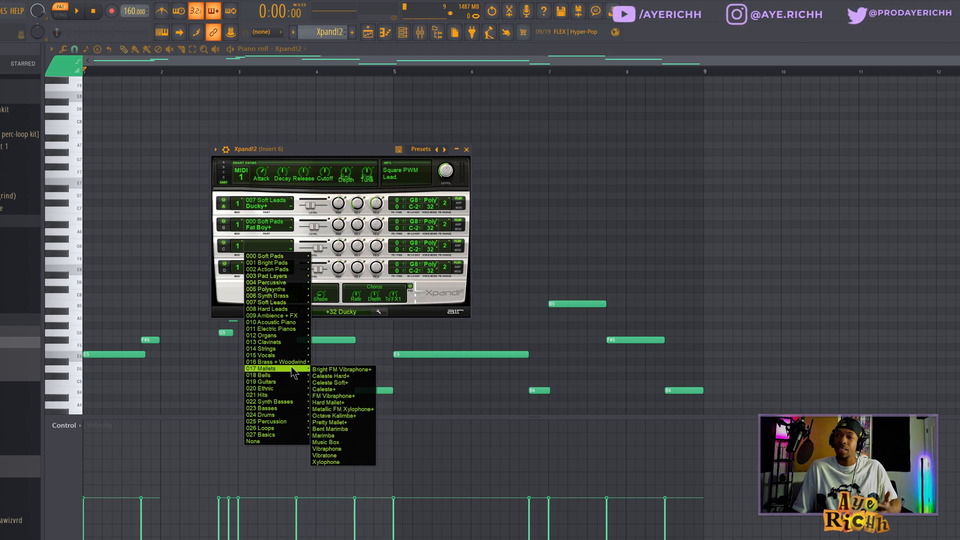
pyautogui.click(264, 247)
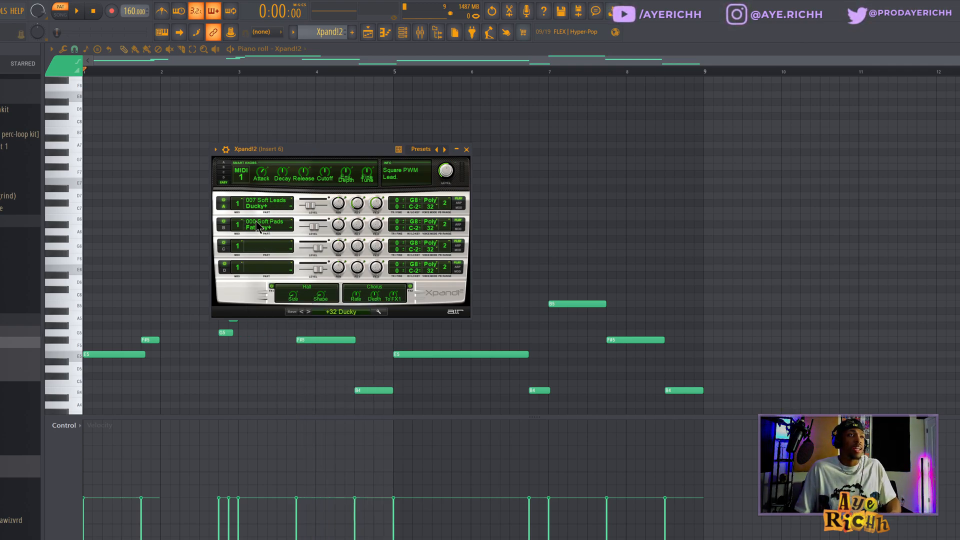
# Close Xpand!2 and play the Xpand!2 melody pattern in the piano roll
pyautogui.press('Escape')
pyautogui.scroll(-3, 448, 209)
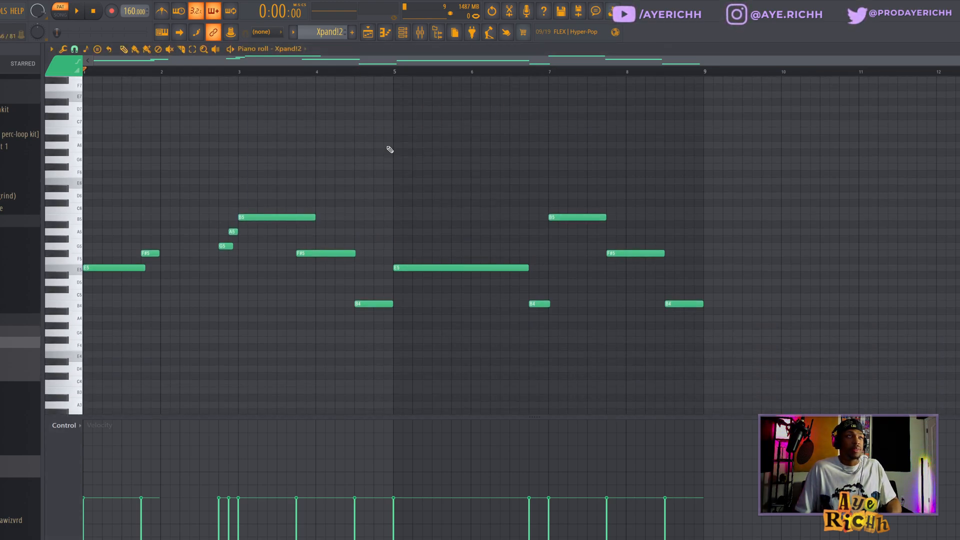
pyautogui.press('space')
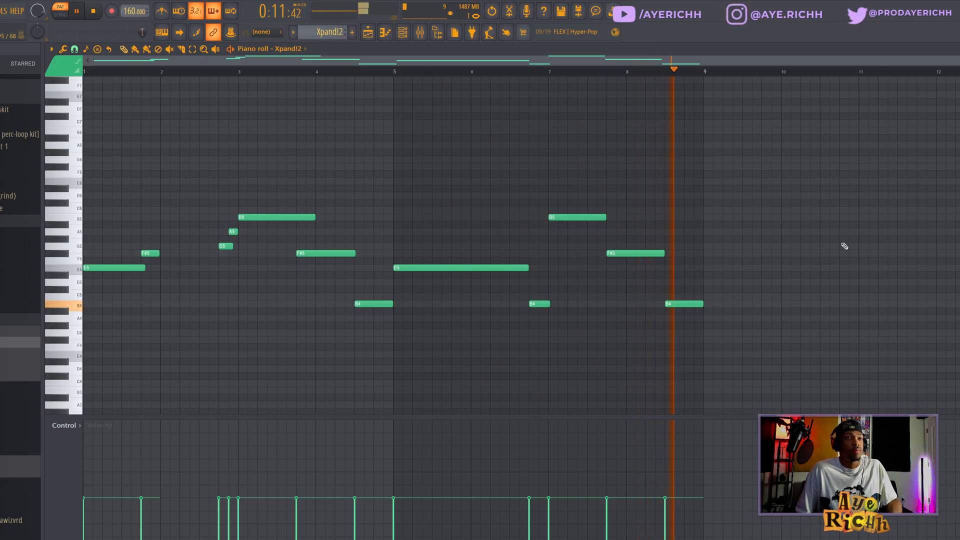
pyautogui.press('space')
# Open the Xpand!2 insert in the mixer and inspect its ValhallaVintageVerb settings
pyautogui.click(420, 34)
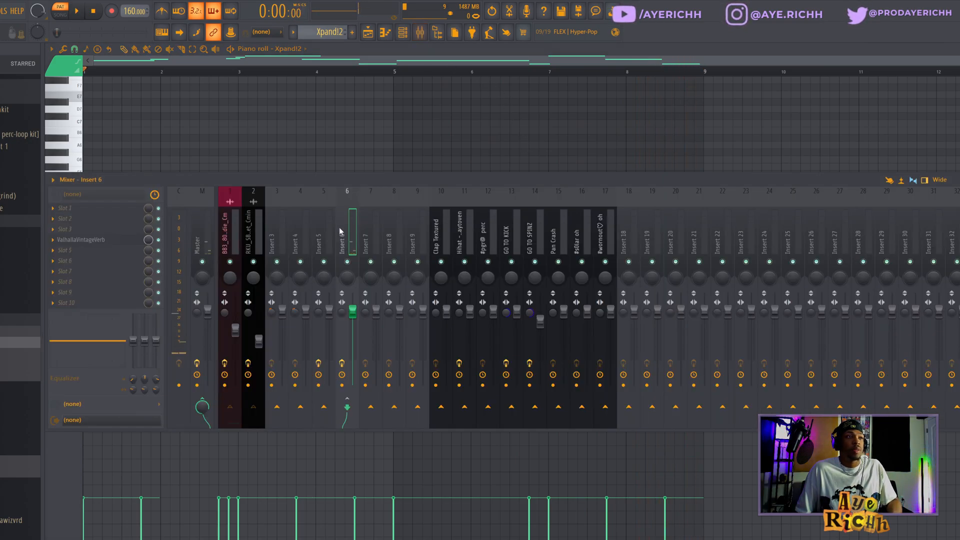
pyautogui.click(81, 241)
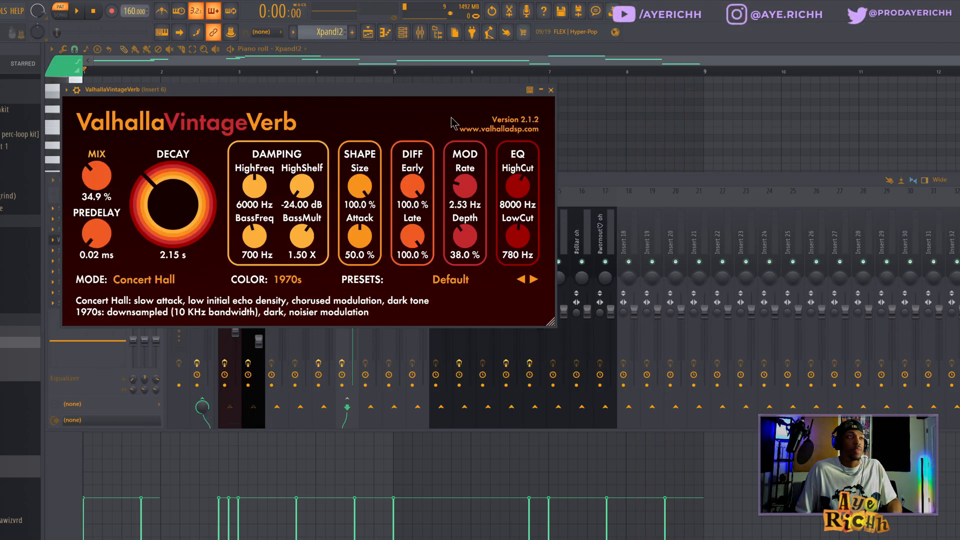
pyautogui.click(551, 90)
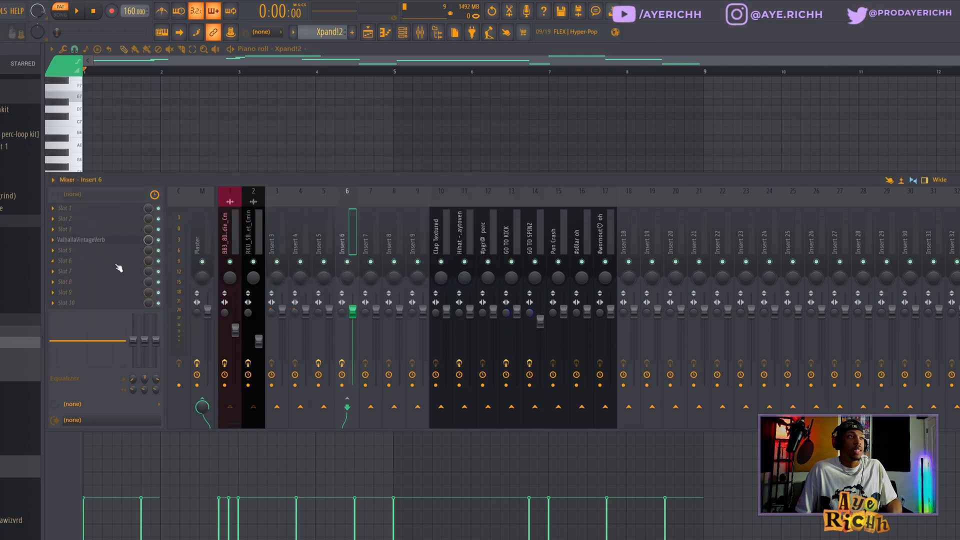
# Add Fruity parametric EQ 2 to the Xpand!2 insert, load a low- and high-cut preset, and play to hear it
pyautogui.click(125, 261)
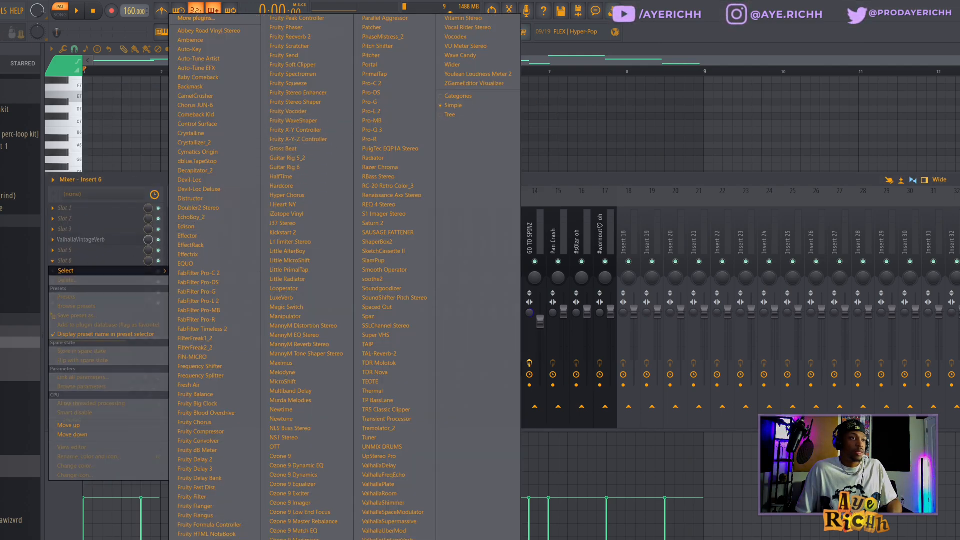
pyautogui.click(220, 539)
pyautogui.click(399, 117)
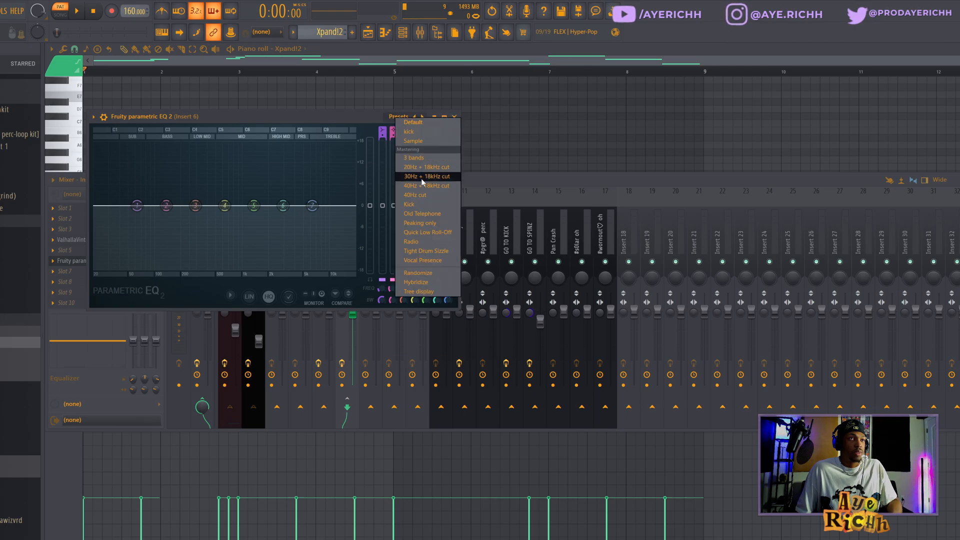
pyautogui.click(430, 181)
pyautogui.press('space')
pyautogui.moveTo(206, 205); pyautogui.dragTo(210, 206)
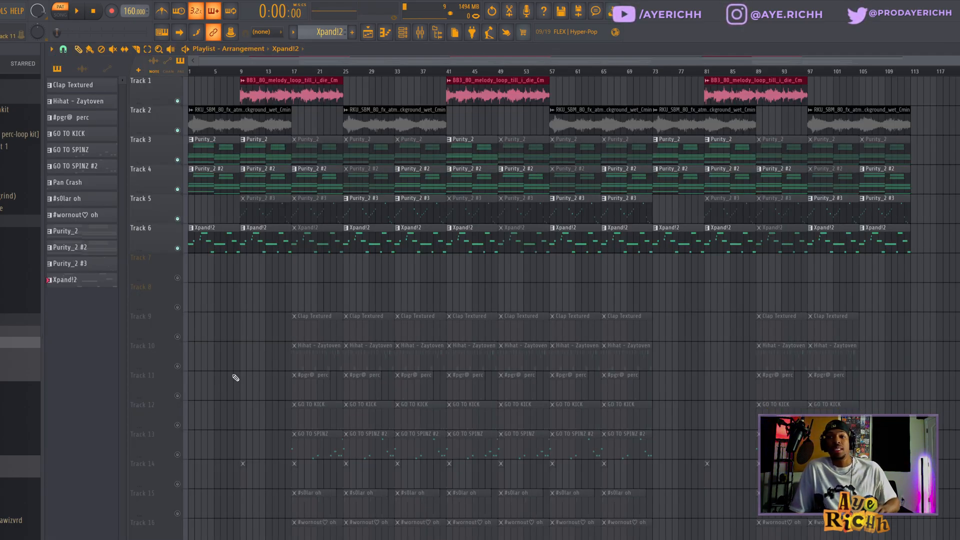
pyautogui.press('space')
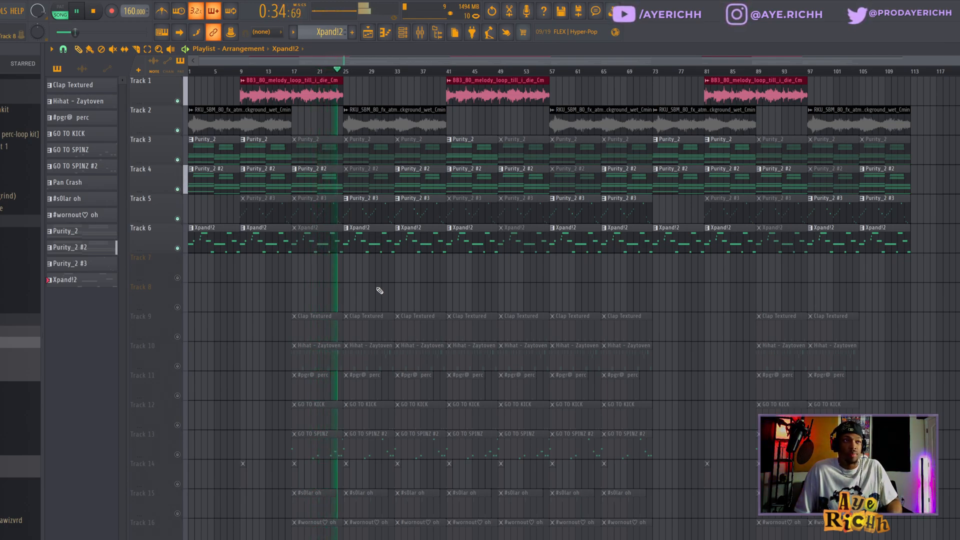
# Solo the Clap Textured and Hihat - Zaytoven tracks in the playlist
pyautogui.press('space')
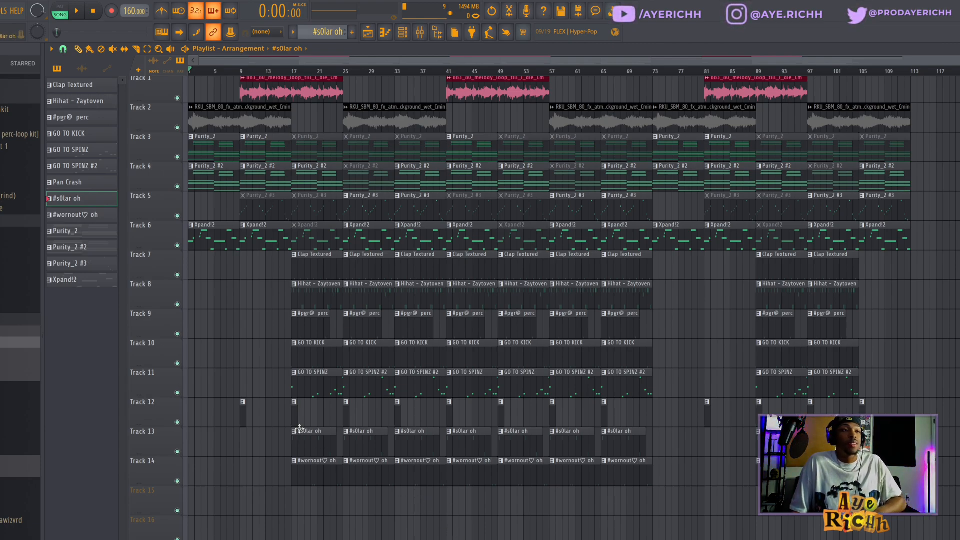
pyautogui.scroll(3, 299, 312)
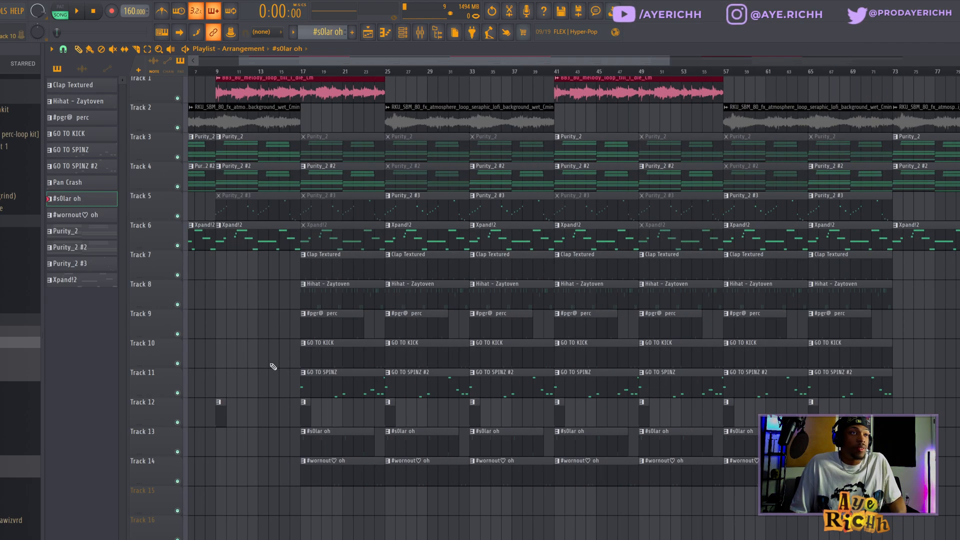
pyautogui.rightClick(178, 304)
pyautogui.click(177, 275)
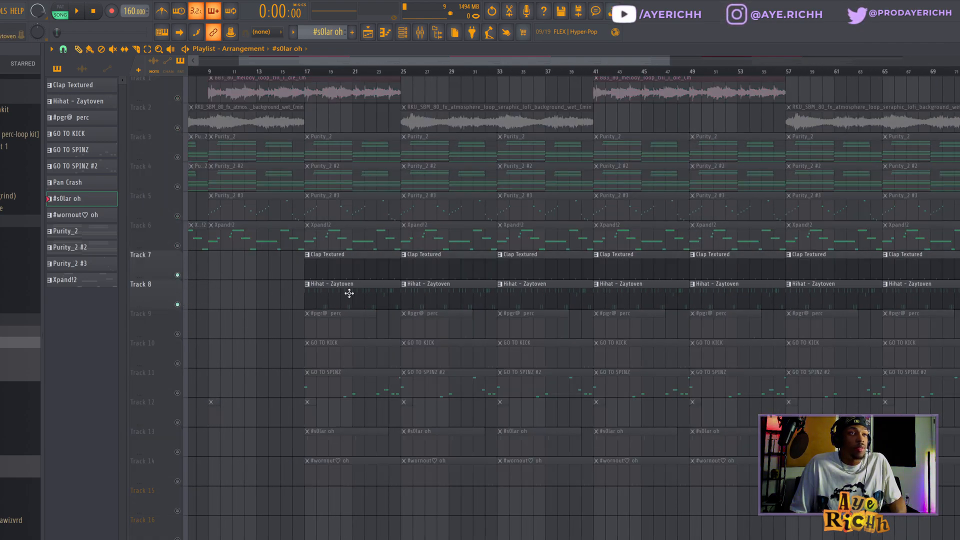
# Open the Hihat - Zaytoven pattern in the piano roll and play it
pyautogui.doubleClick(331, 295)
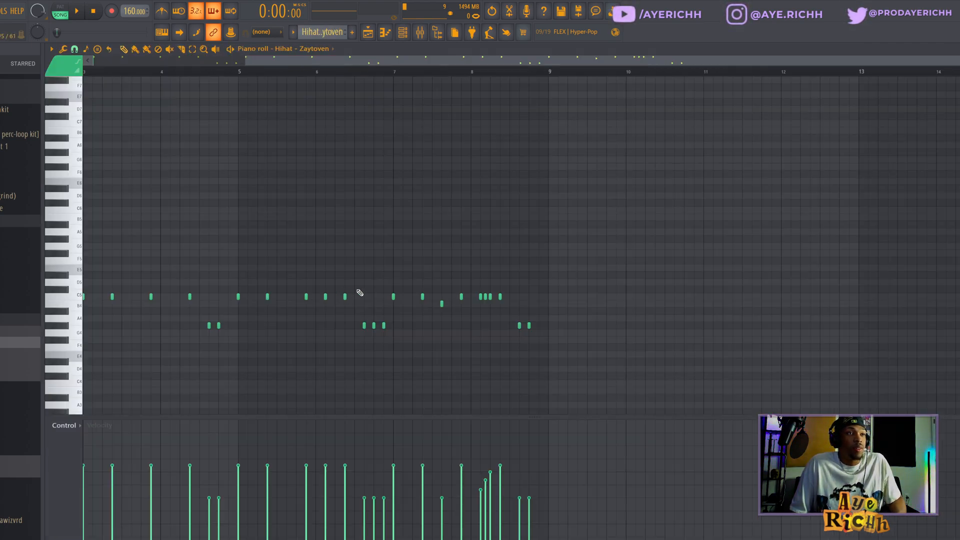
pyautogui.hscroll(-2, 461, 325)
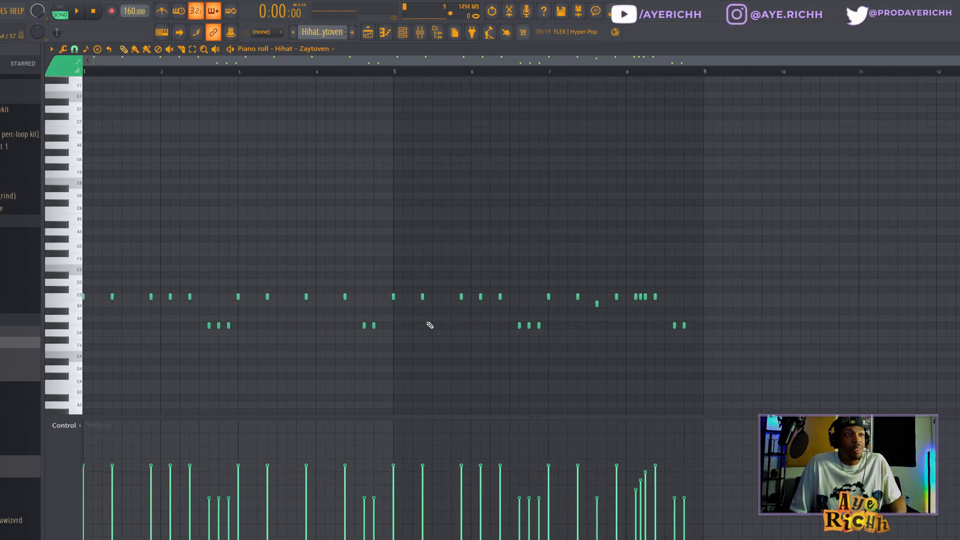
pyautogui.scroll(-2, 454, 283)
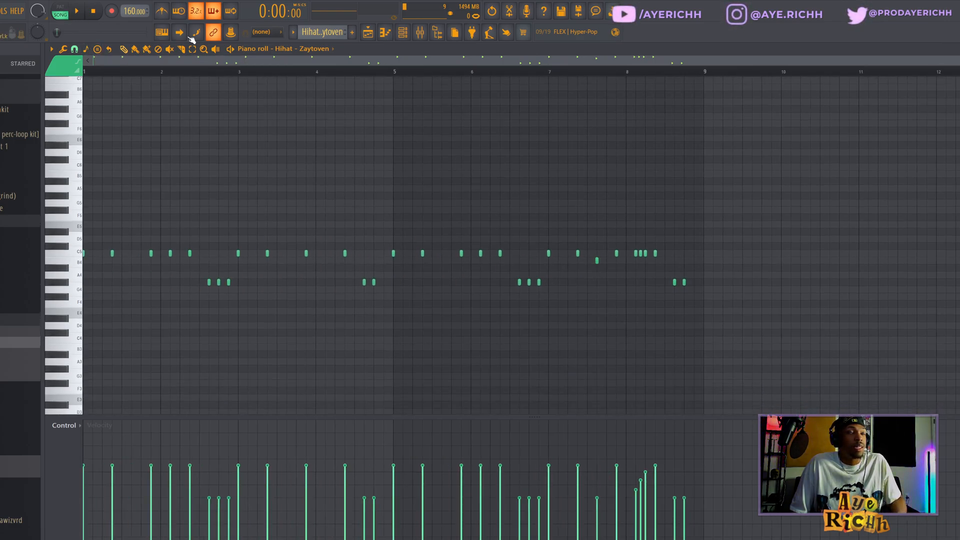
pyautogui.click(71, 9)
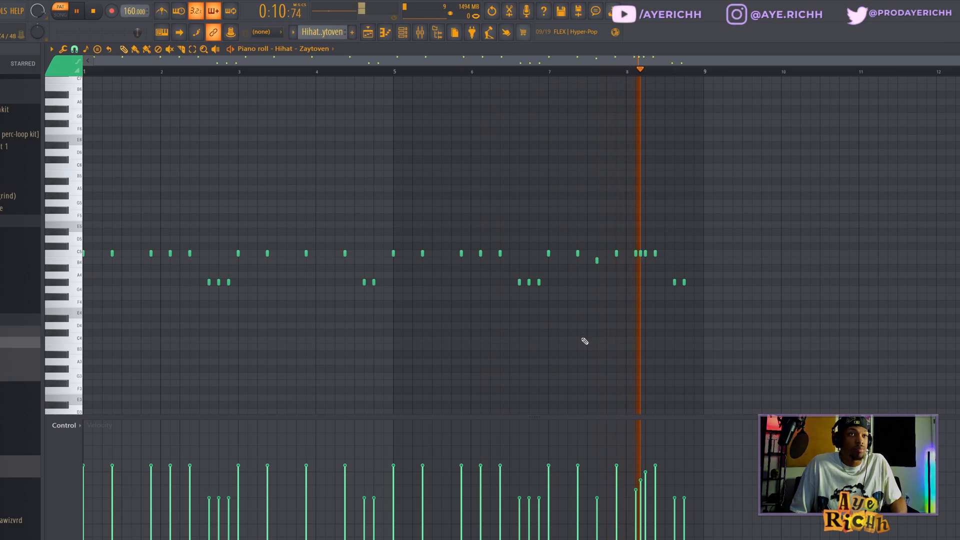
pyautogui.press('space')
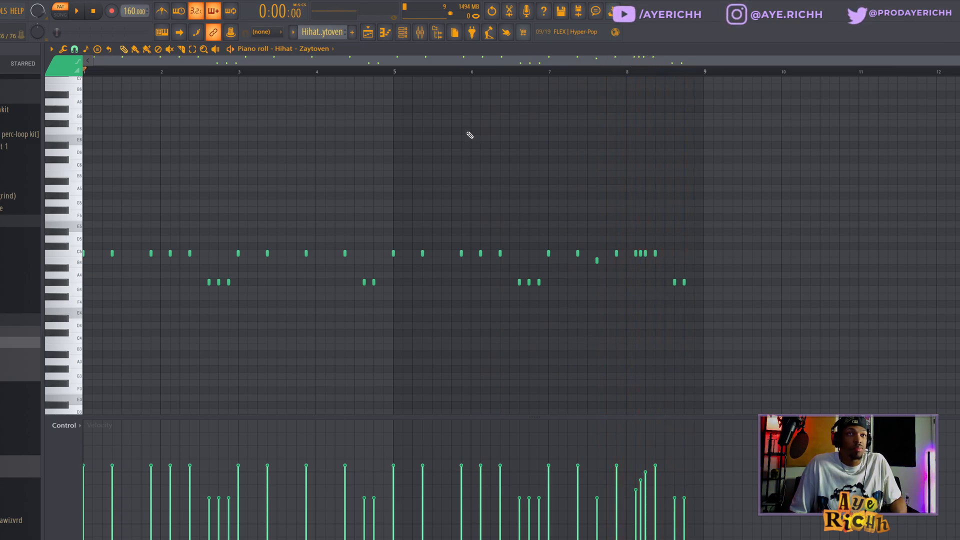
# Open the hi-hat's mixer insert and inspect its Looperator effect
pyautogui.click(420, 32)
pyautogui.click(462, 241)
pyautogui.click(70, 229)
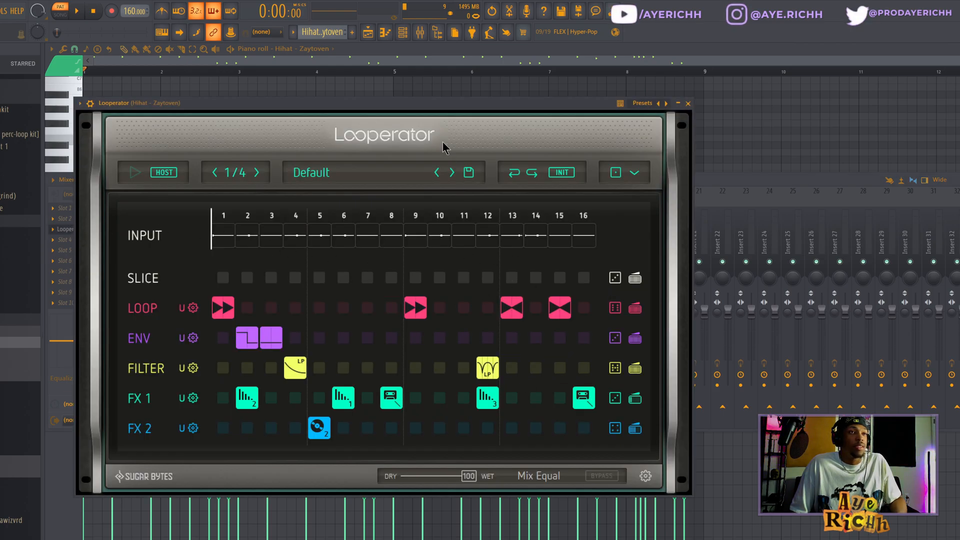
pyautogui.moveTo(434, 103); pyautogui.dragTo(535, 98)
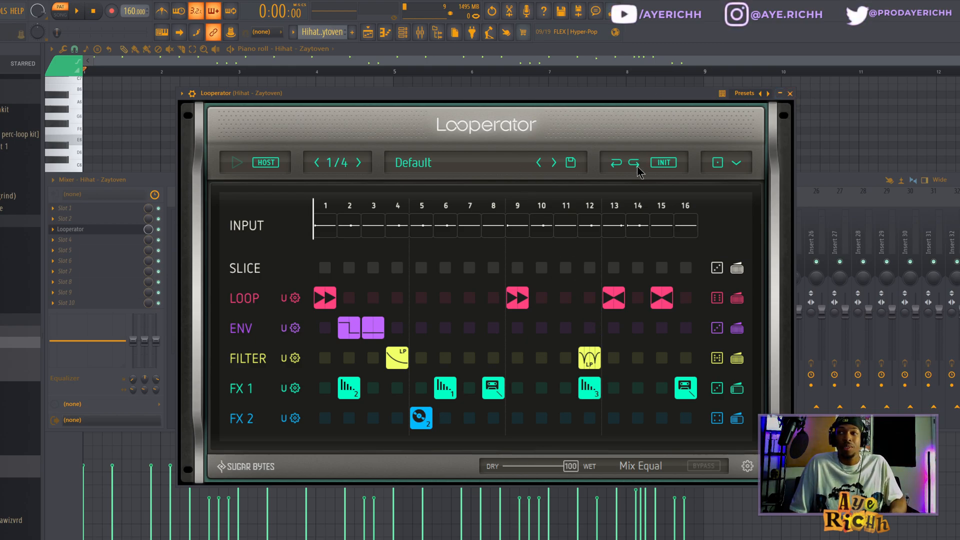
# Open the #pgr@ perc pattern in the piano roll
pyautogui.press('space')
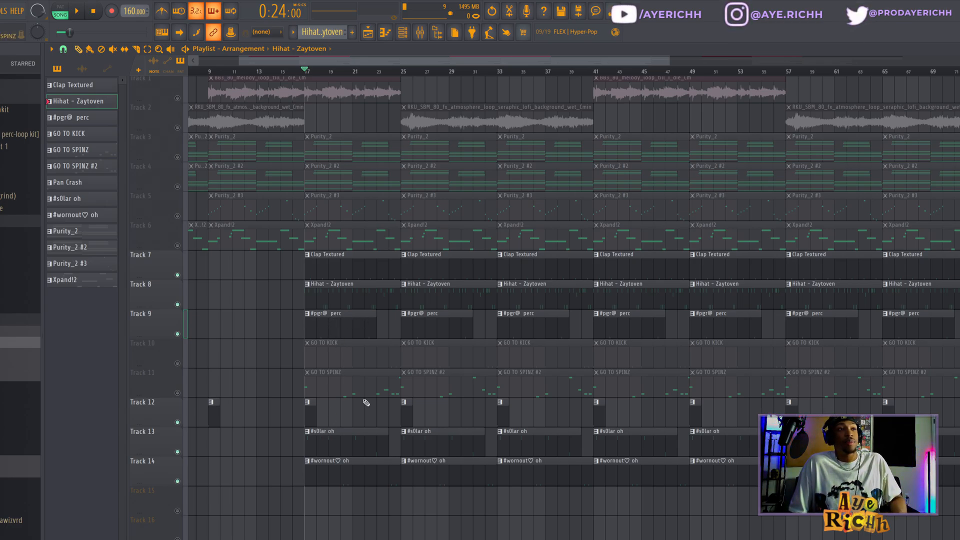
pyautogui.doubleClick(319, 326)
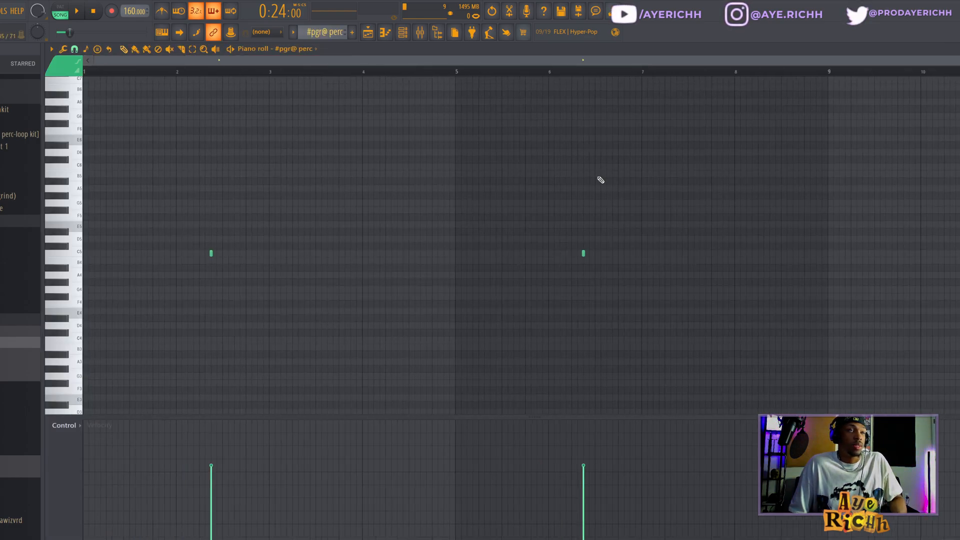
# Play the #pgr@ perc pattern and switch the piano roll to the #s0lar oh pattern to play it
pyautogui.press('space')
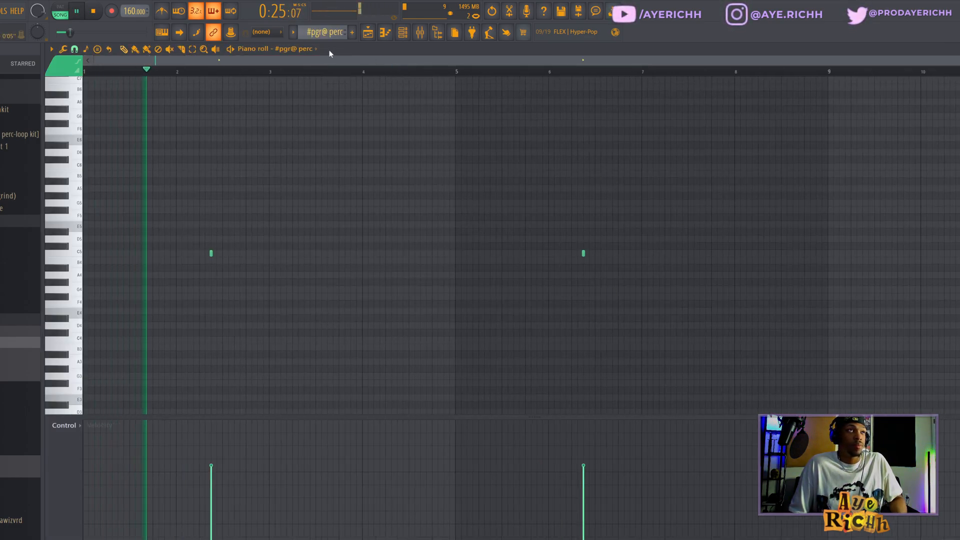
pyautogui.click(315, 50)
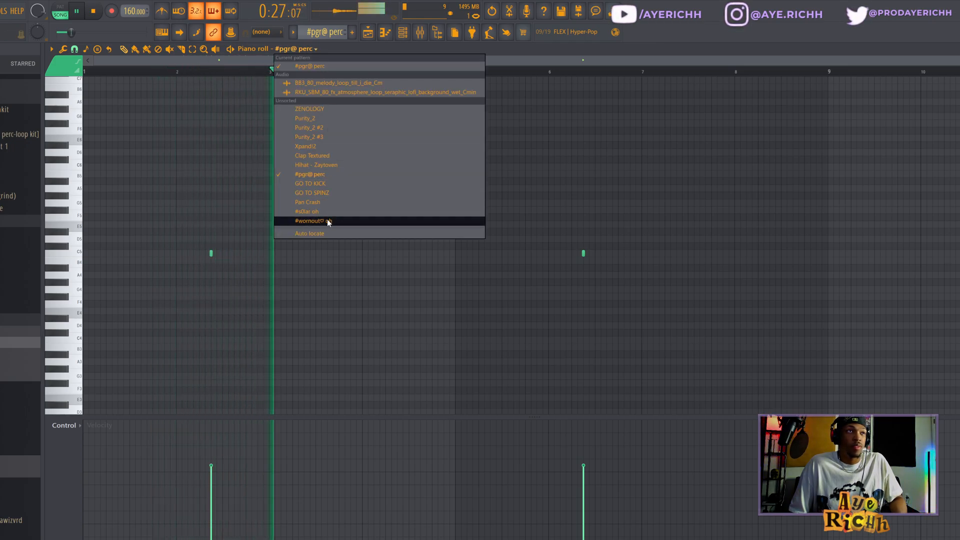
pyautogui.click(326, 215)
pyautogui.scroll(-3, 349, 185)
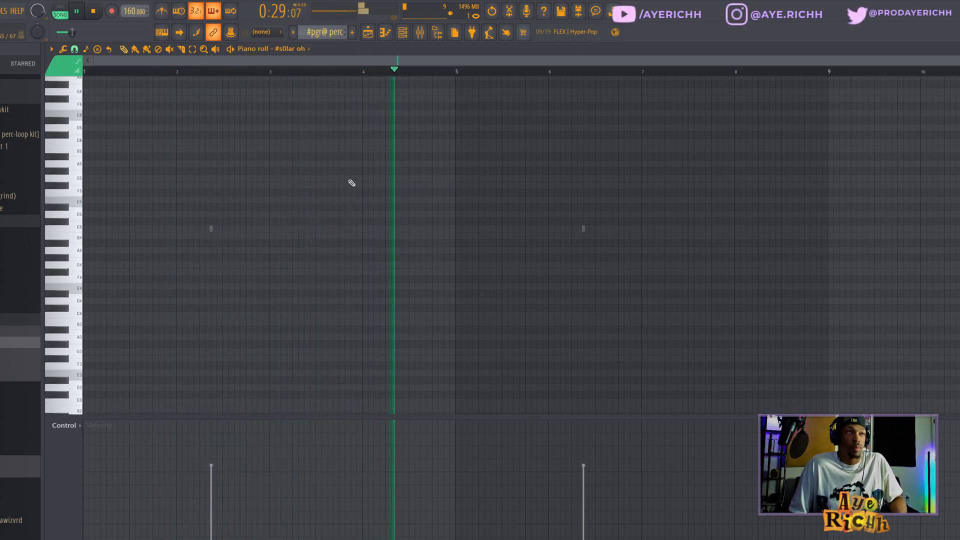
pyautogui.scroll(2, 328, 122)
pyautogui.scroll(1, 325, 28)
pyautogui.scroll(2, 325, 27)
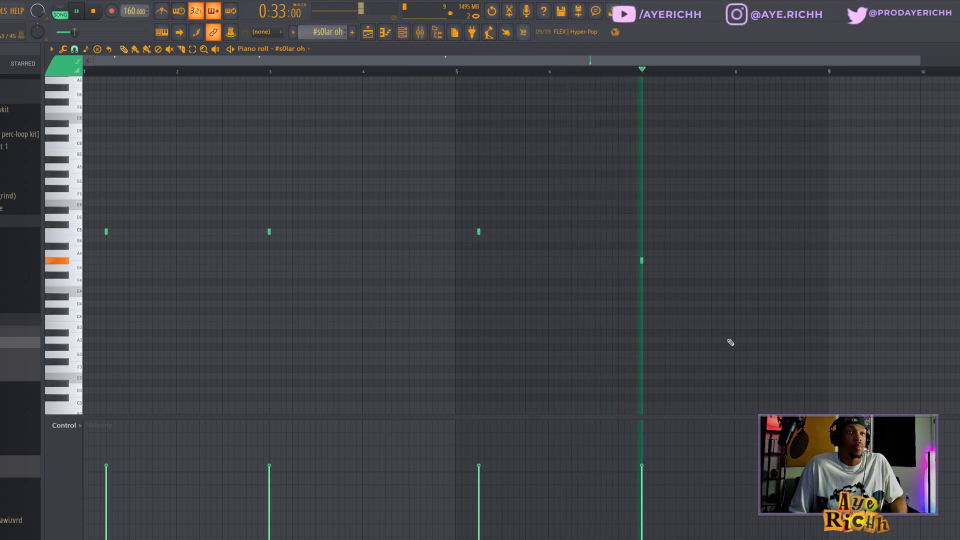
pyautogui.scroll(1, 715, 331)
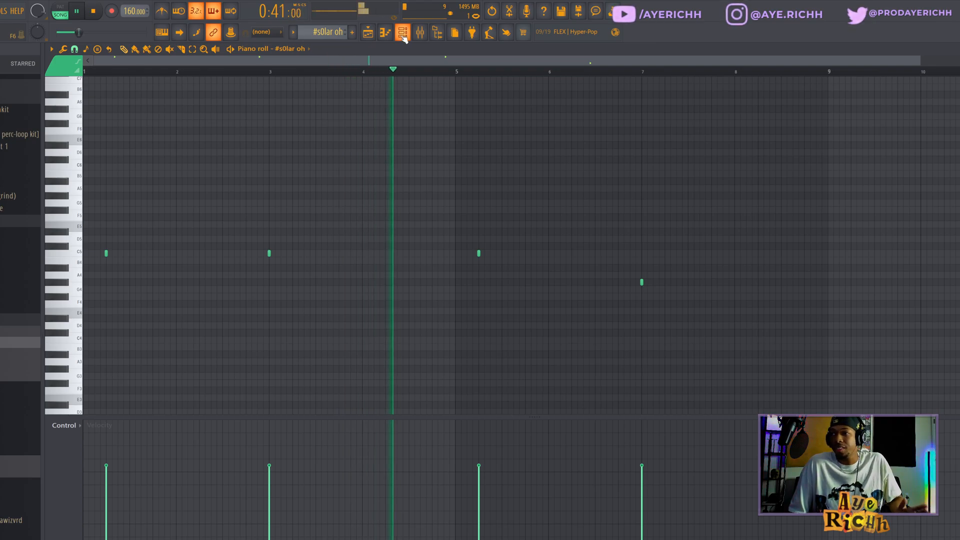
pyautogui.press('space')
# Unmute the GO TO KICK and GO TO SPINZ tracks in the playlist and play the GO TO SPINZ pattern in the piano roll
pyautogui.click(369, 36)
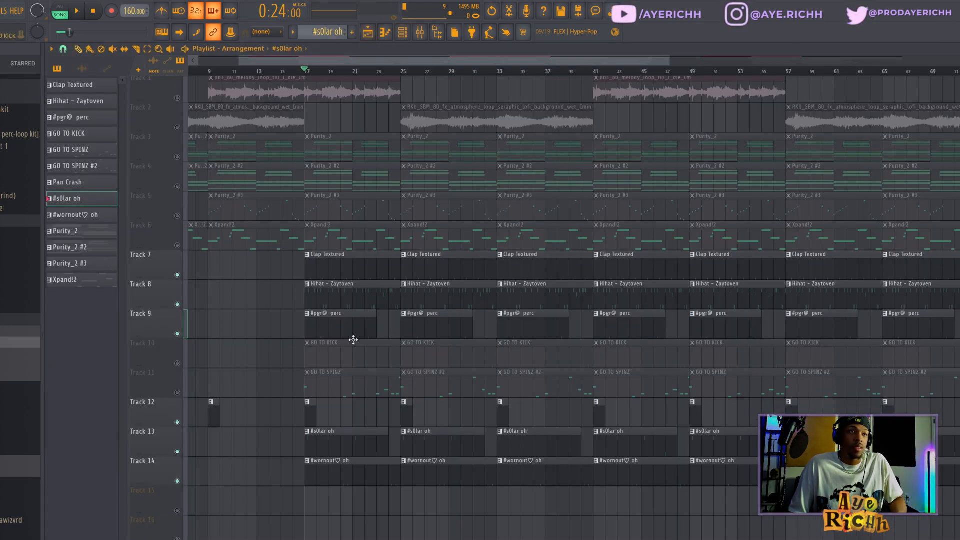
pyautogui.click(177, 364)
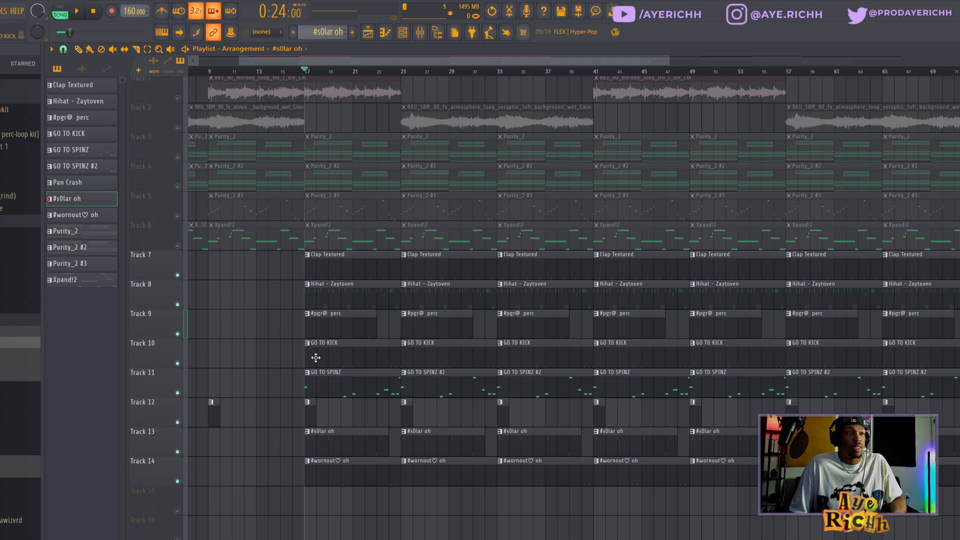
pyautogui.doubleClick(353, 385)
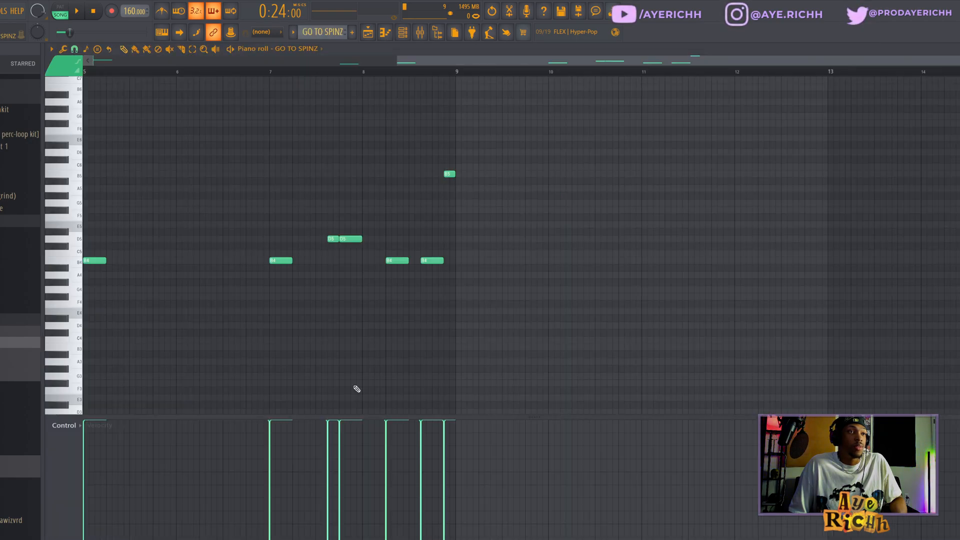
pyautogui.press('space')
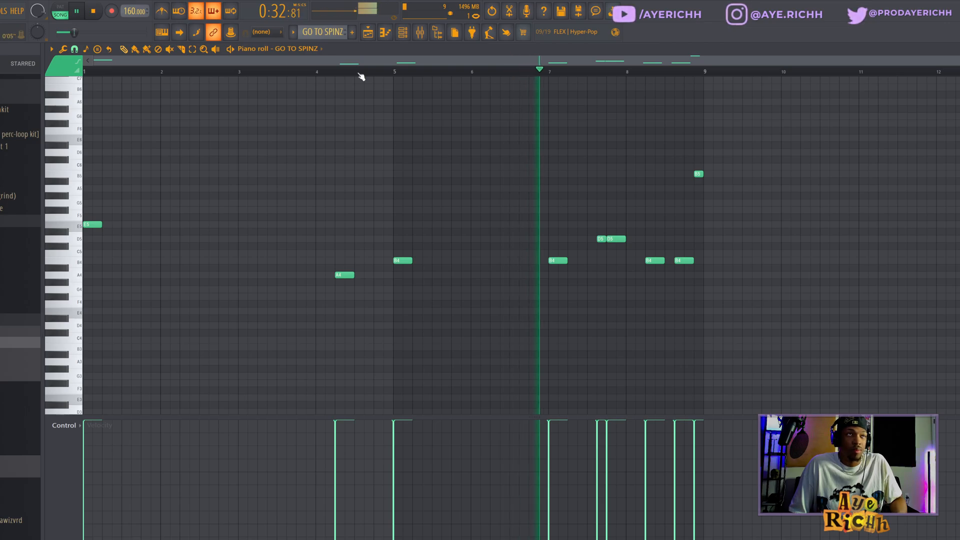
# Open the GO TO SPINZ #2 pattern in the piano roll and return to the playlist
pyautogui.click(373, 37)
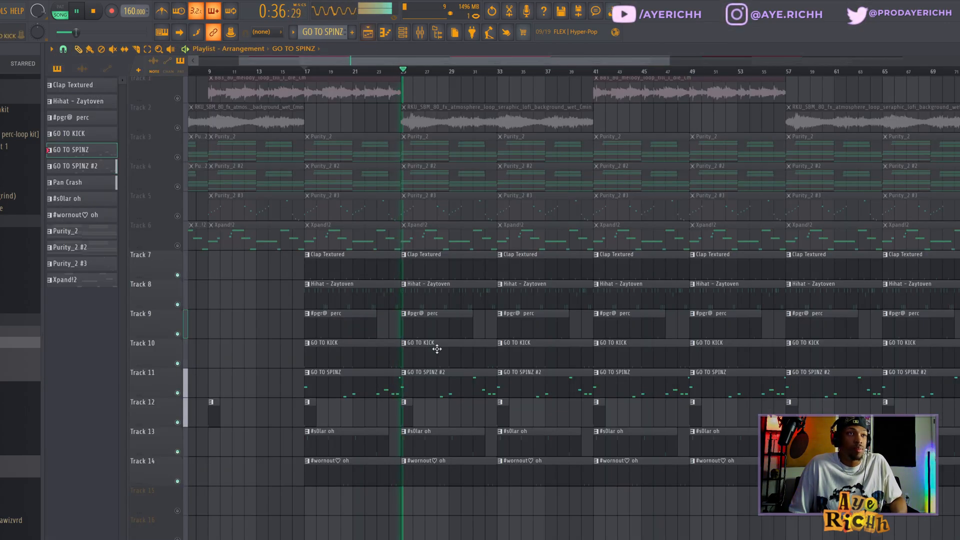
pyautogui.doubleClick(444, 382)
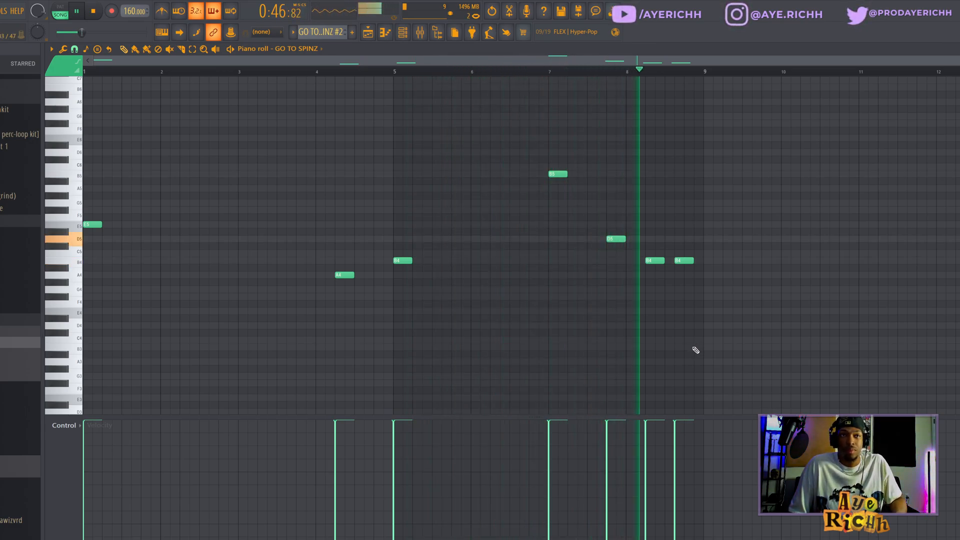
pyautogui.click(368, 32)
pyautogui.press('space')
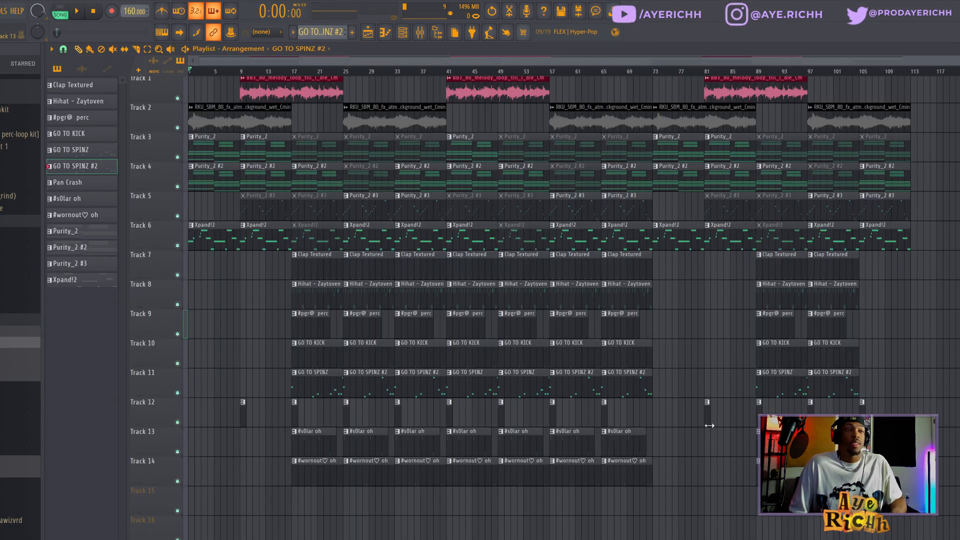